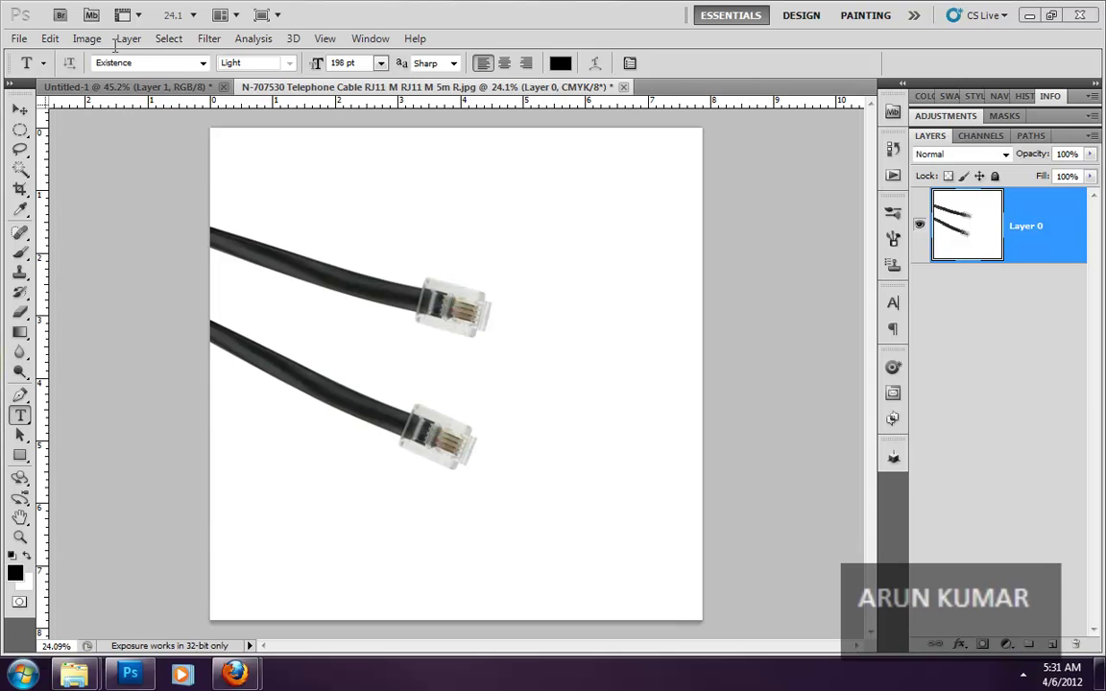
Add a text layer reading the author's first name followed by "'z creation" across the cables so it overflows the canvas
click(86, 38)
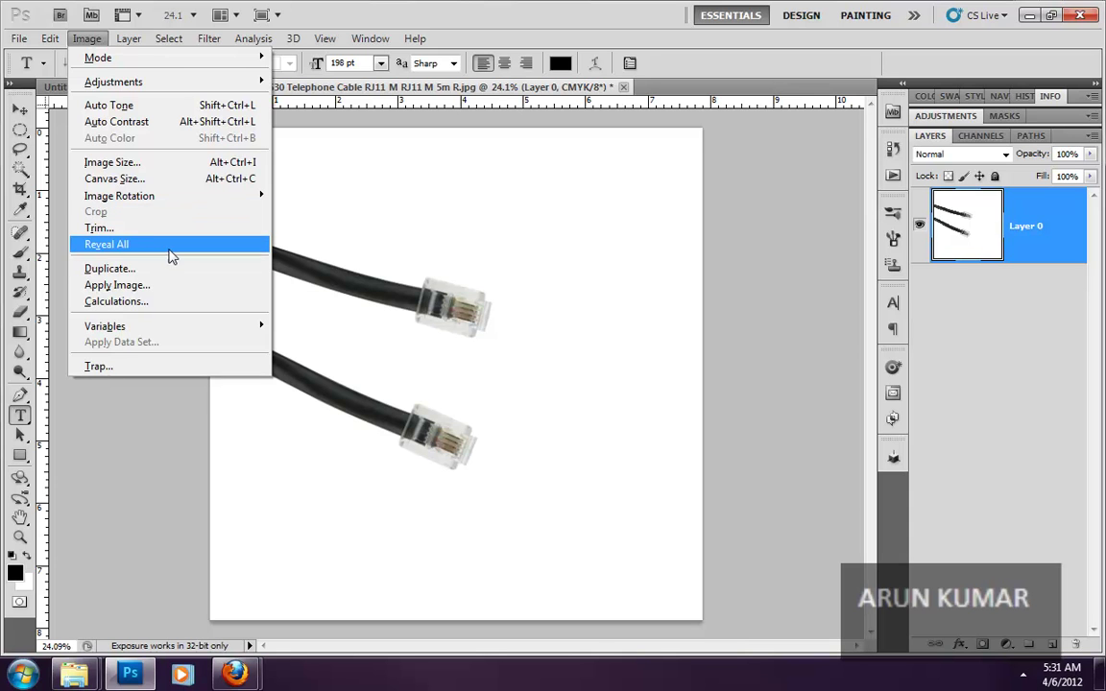
key(Escape)
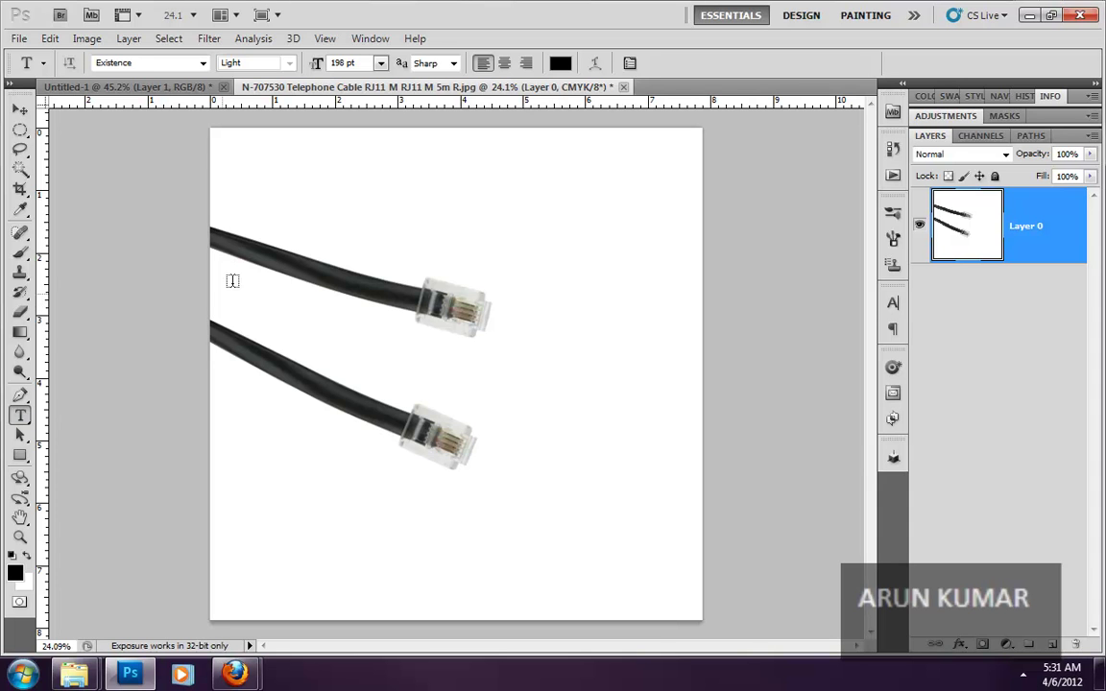
click(244, 468)
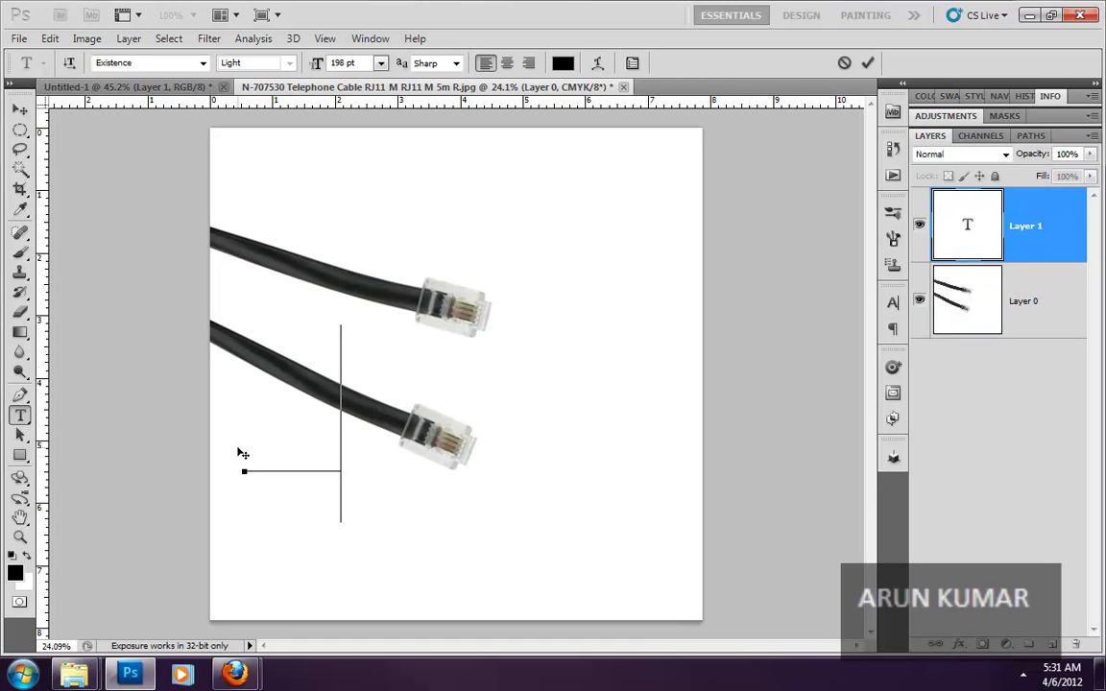
text(arun)
text('z)
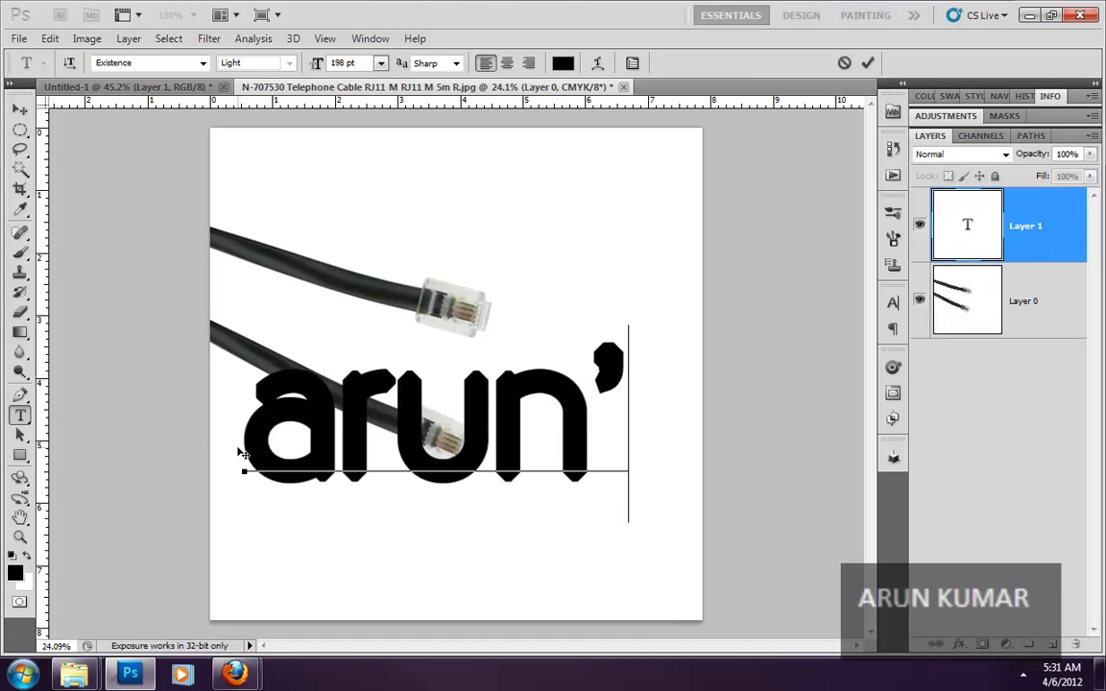
text( s)
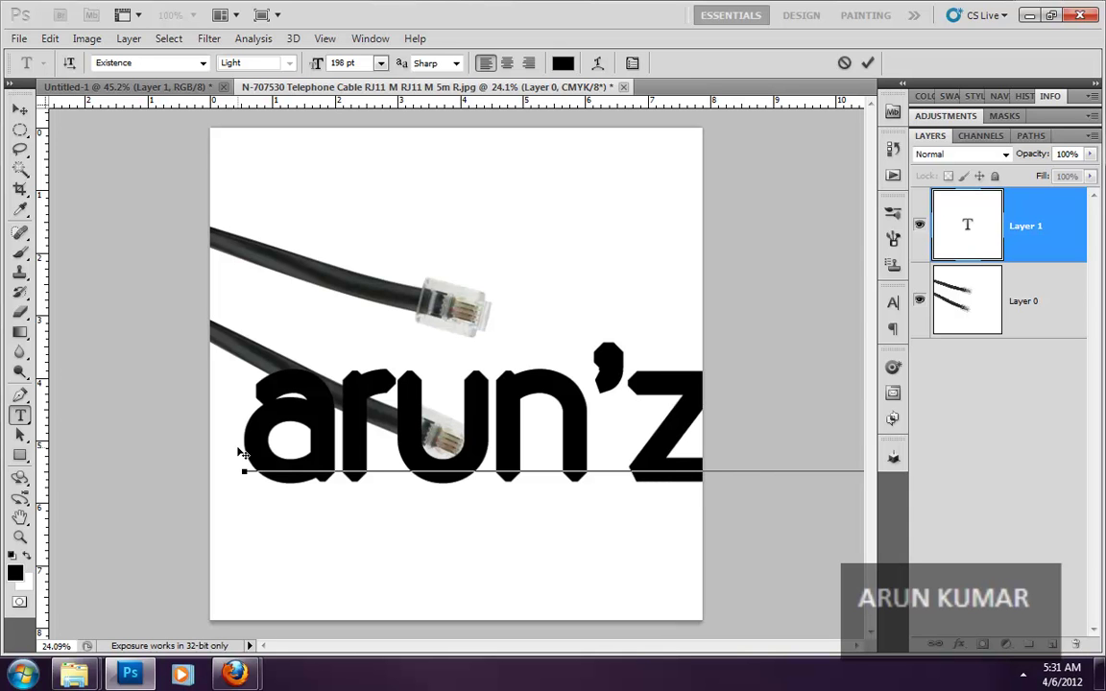
click(867, 63)
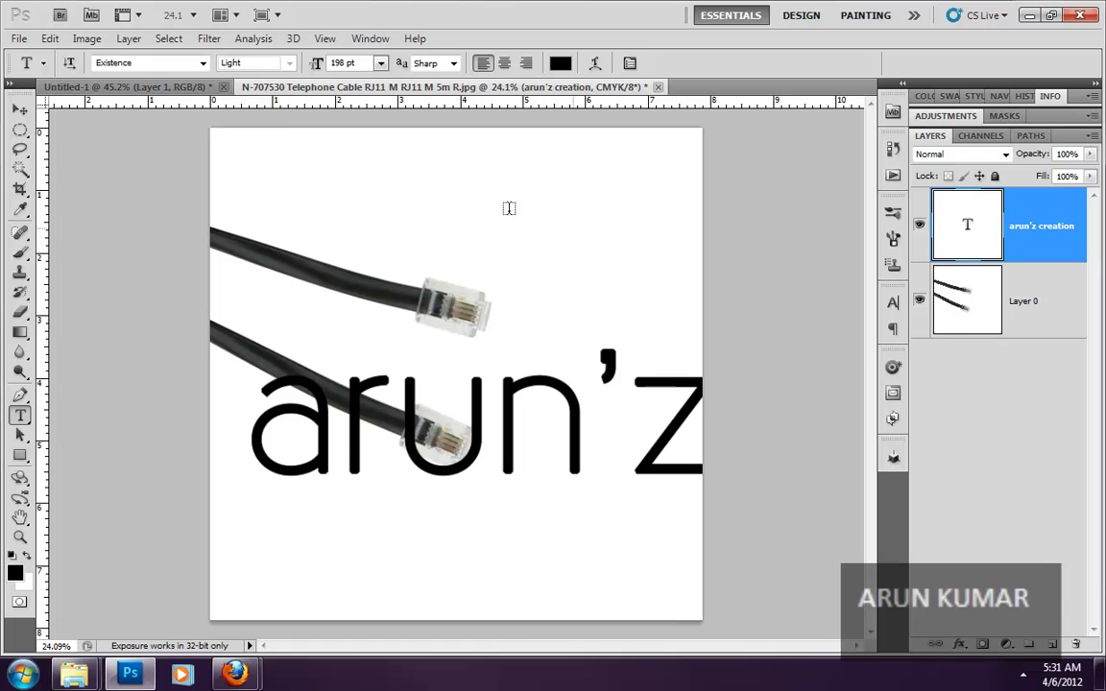
Expand the canvas with Reveal All to include the overflowing text, and undo both the expansion and the text layer
click(76, 40)
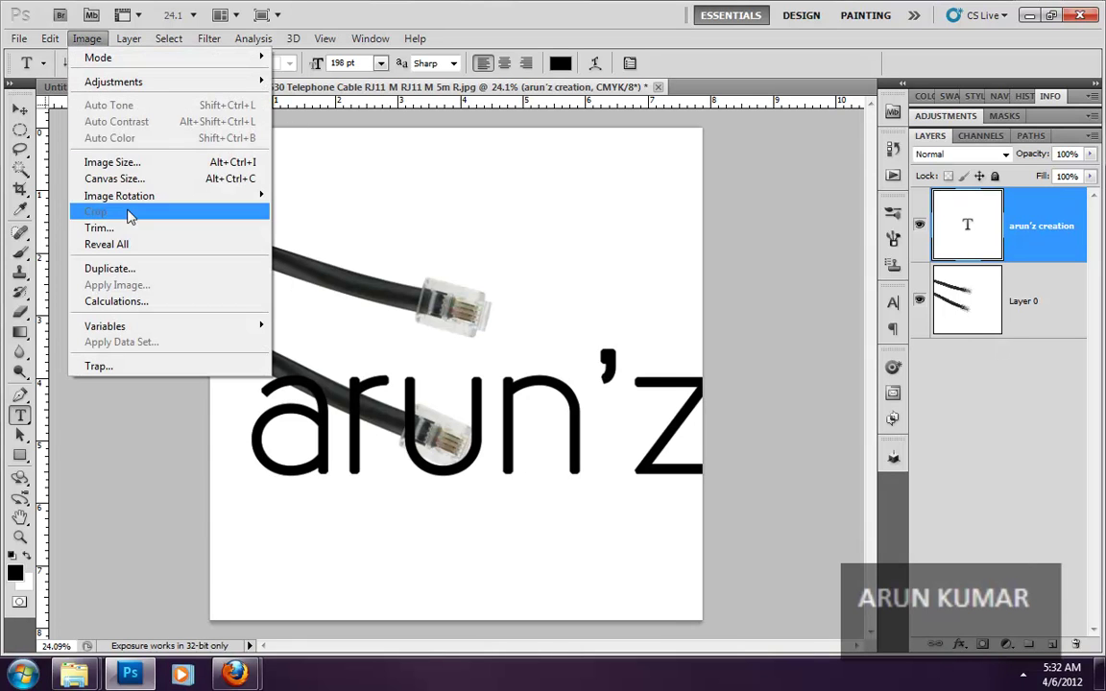
click(127, 245)
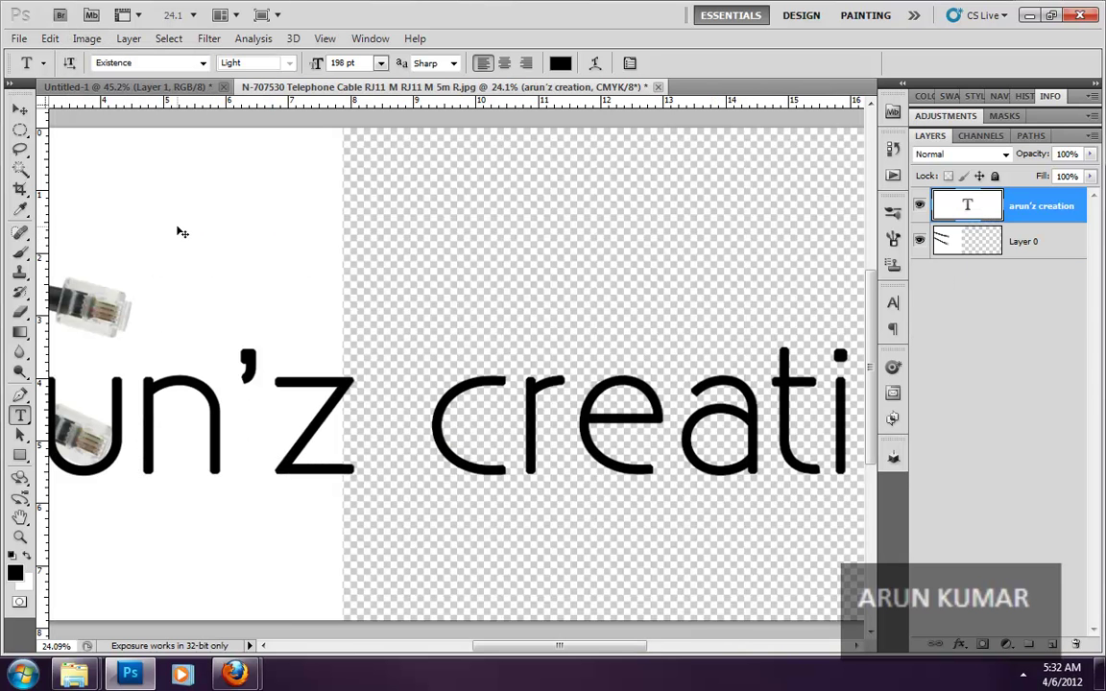
key(ctrl+0)
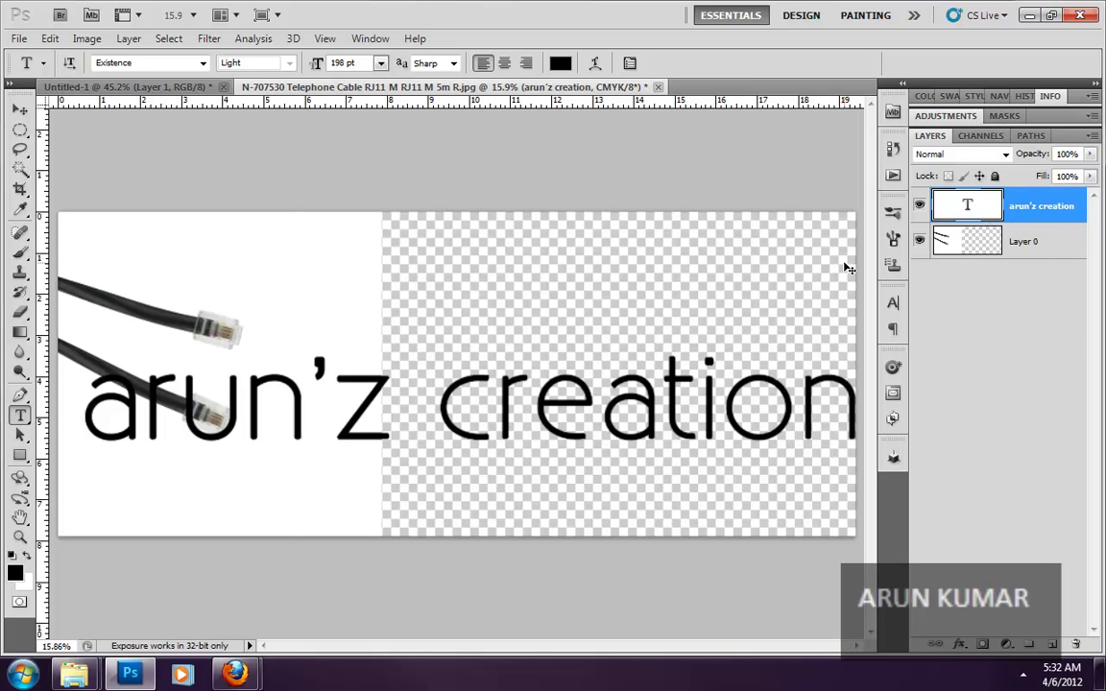
key(ctrl+z)
key(ctrl+alt+z)
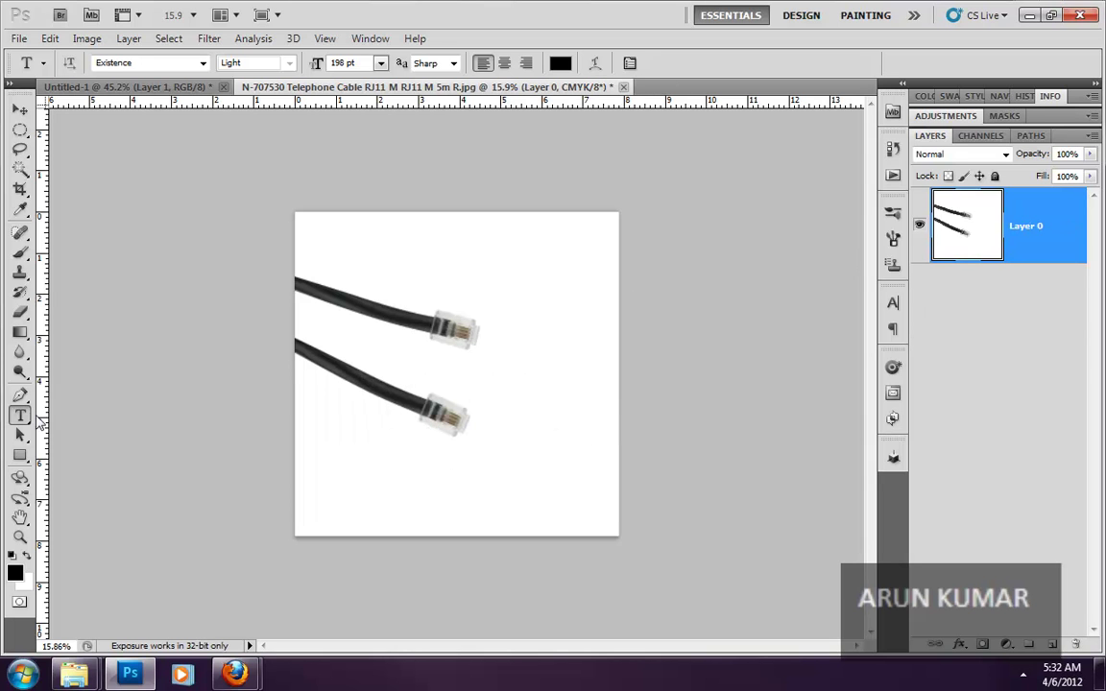
Add a text layer with the author's first name along the bottom edge of the canvas
click(355, 534)
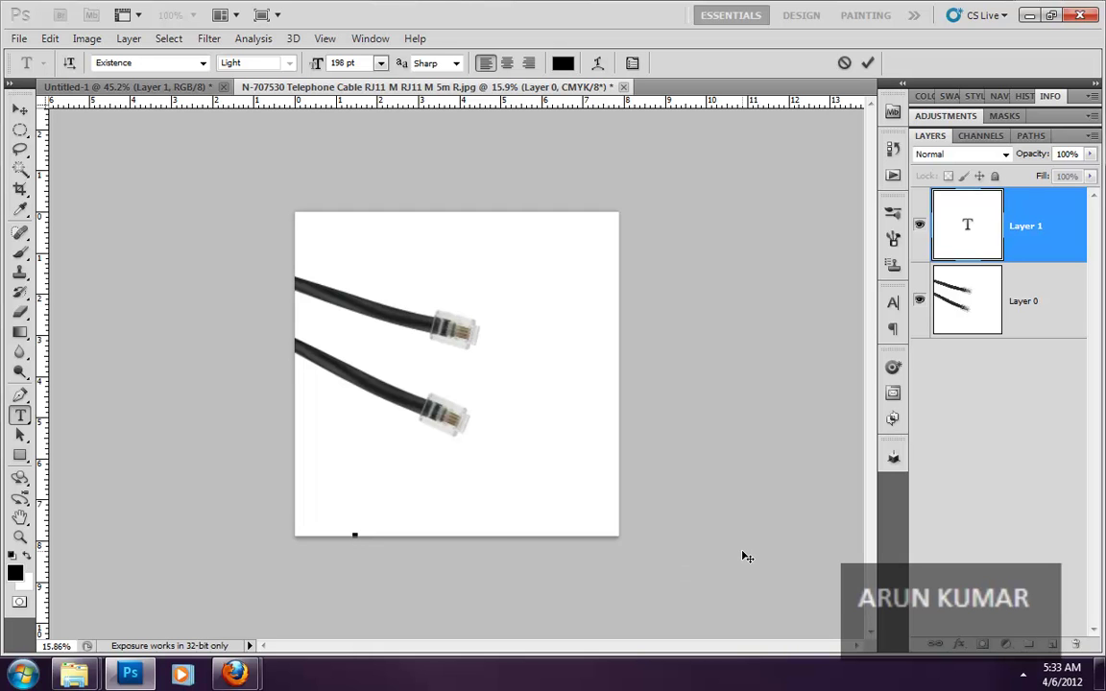
text(arun)
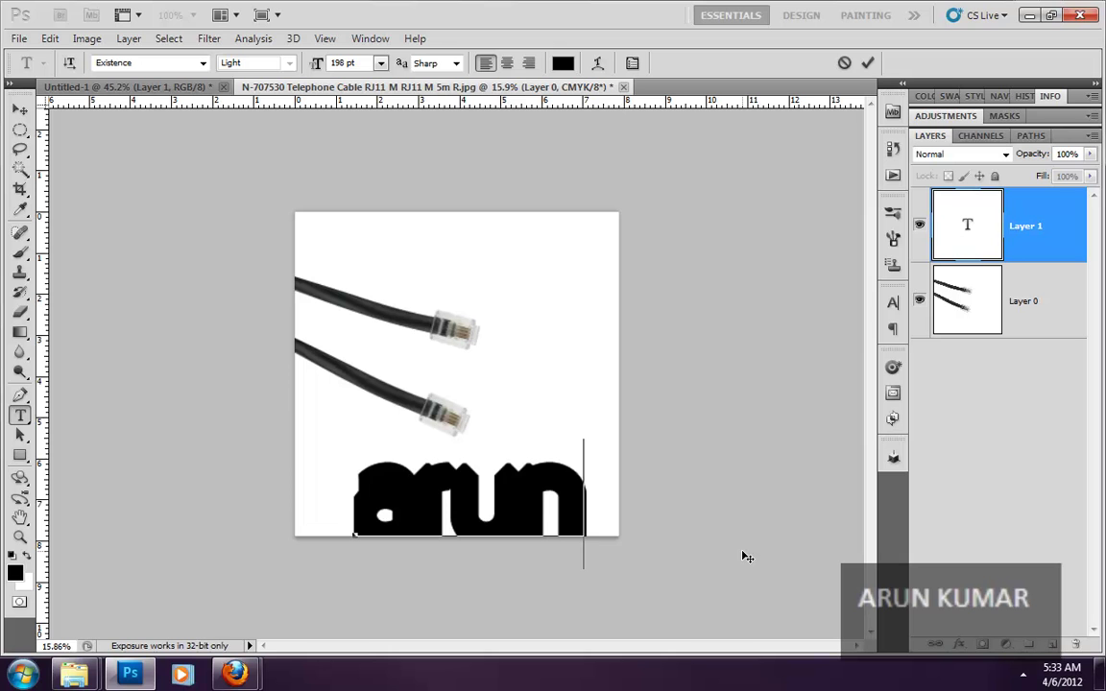
click(867, 62)
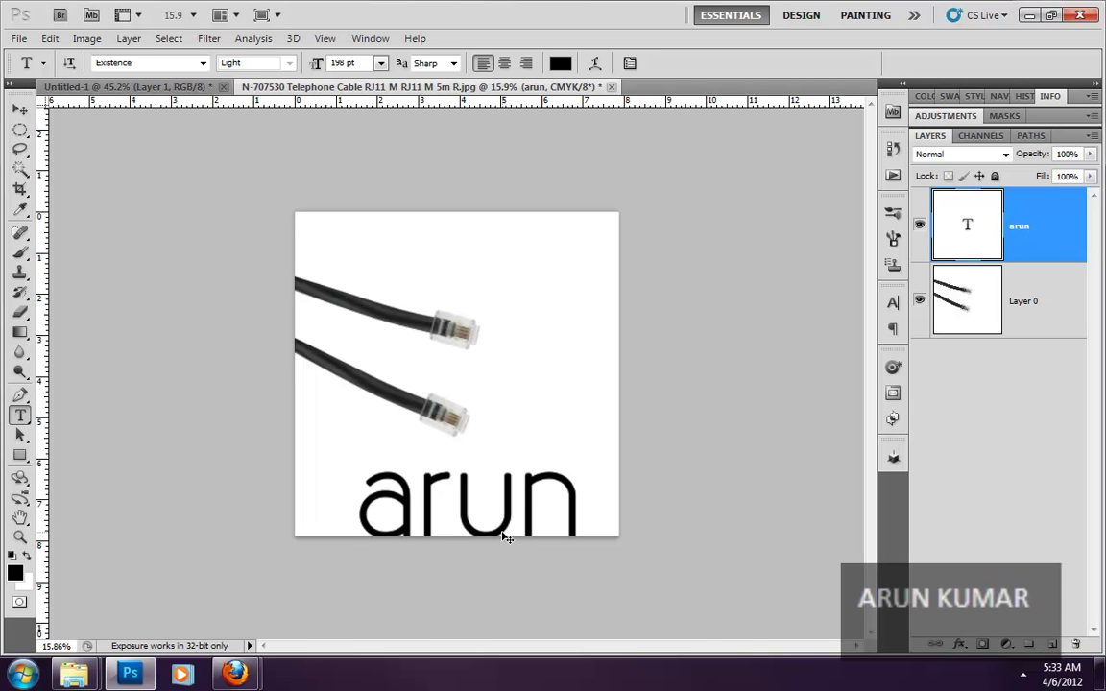
Expand the canvas with Reveal All to include the text's cut-off lower edge, and undo the expansion
key(ctrl+plus)
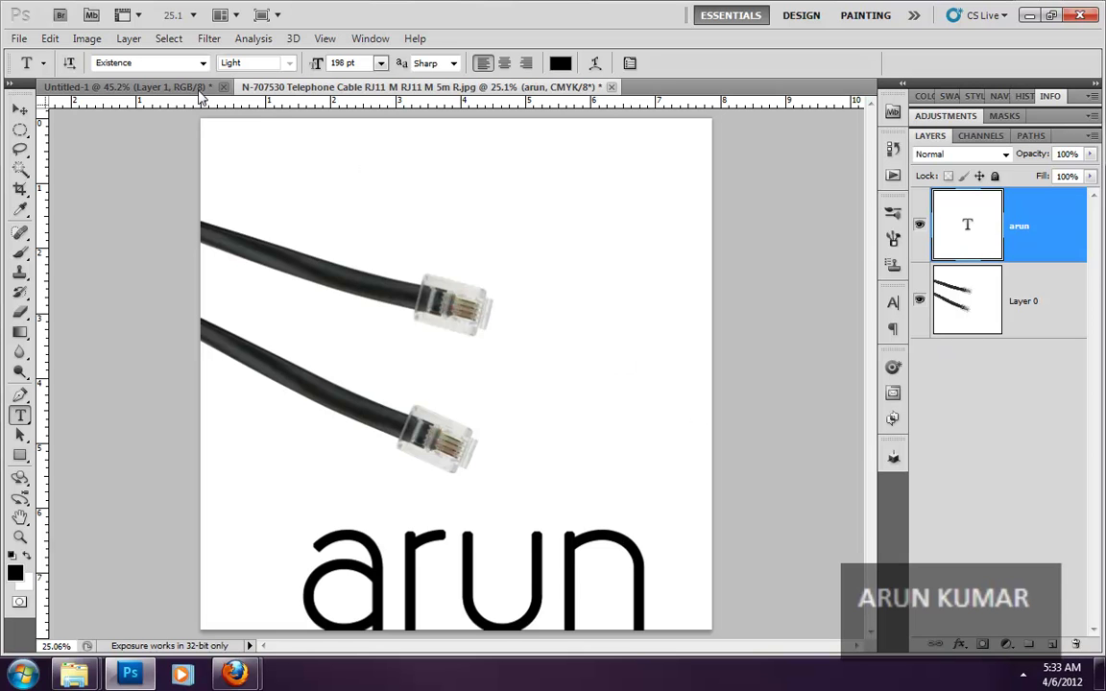
click(91, 40)
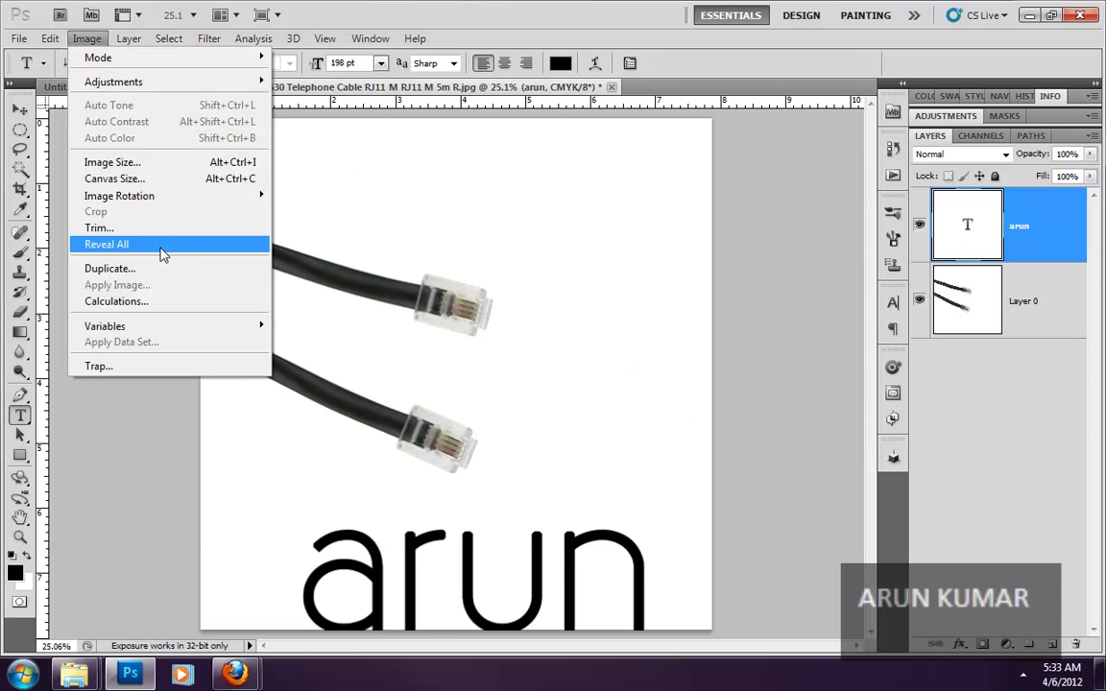
click(163, 252)
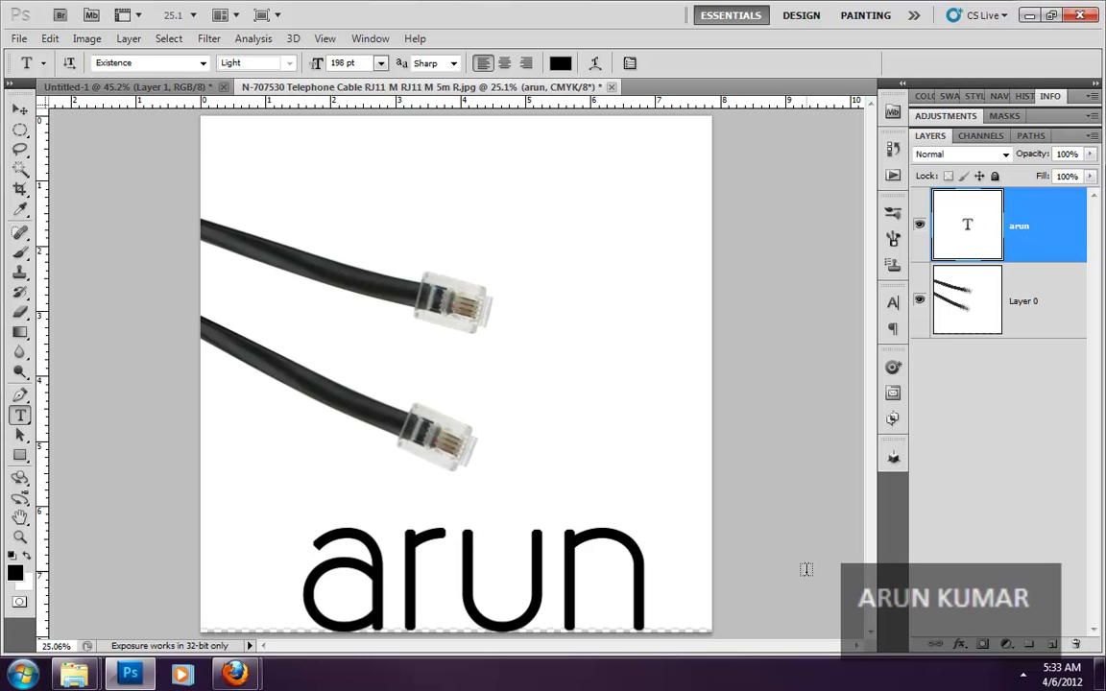
key(ctrl+z)
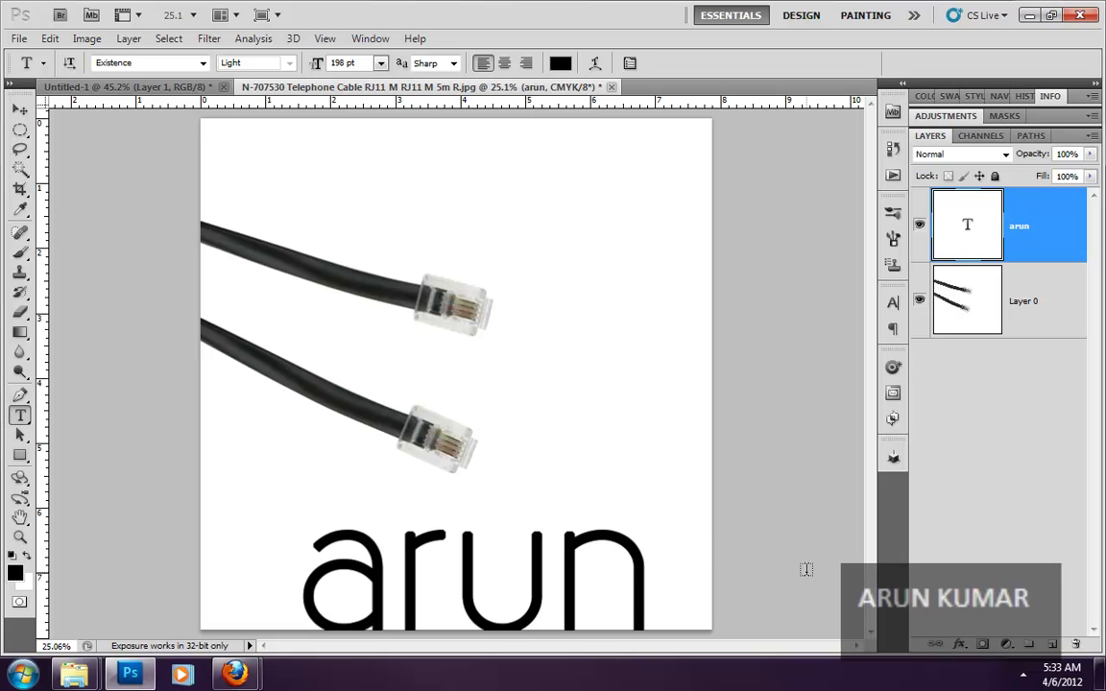
Move the text layer down until its lower half lies beyond the canvas, and apply Reveal All
scroll(691, 528, down, 2)
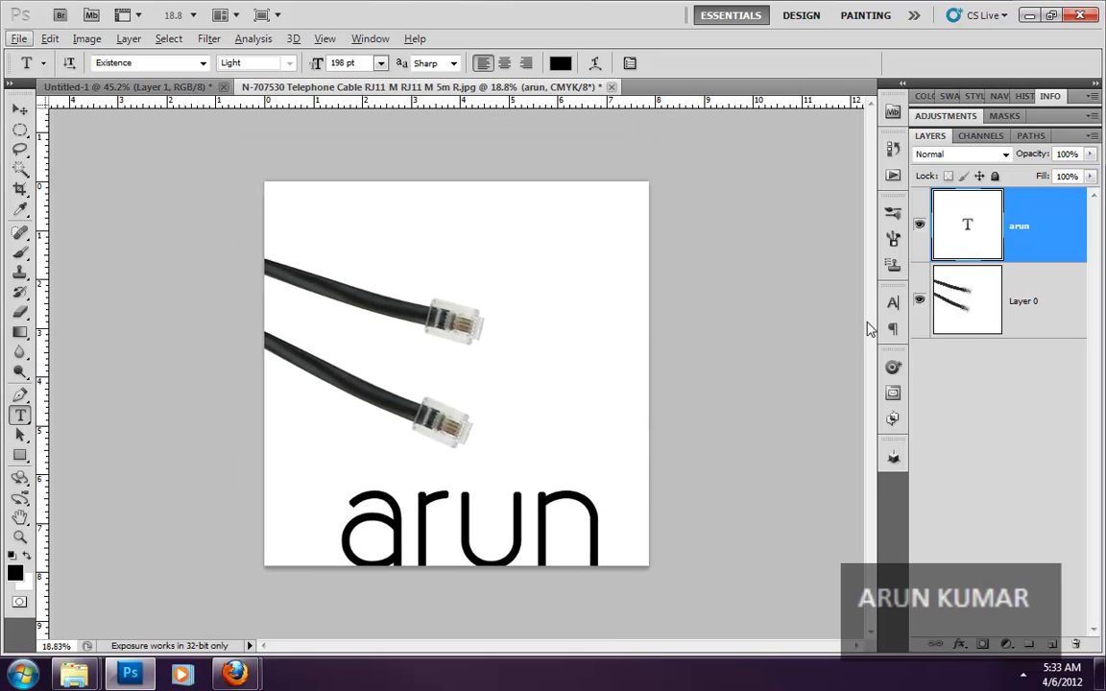
key(v)
key(alt+v)
key(Escape)
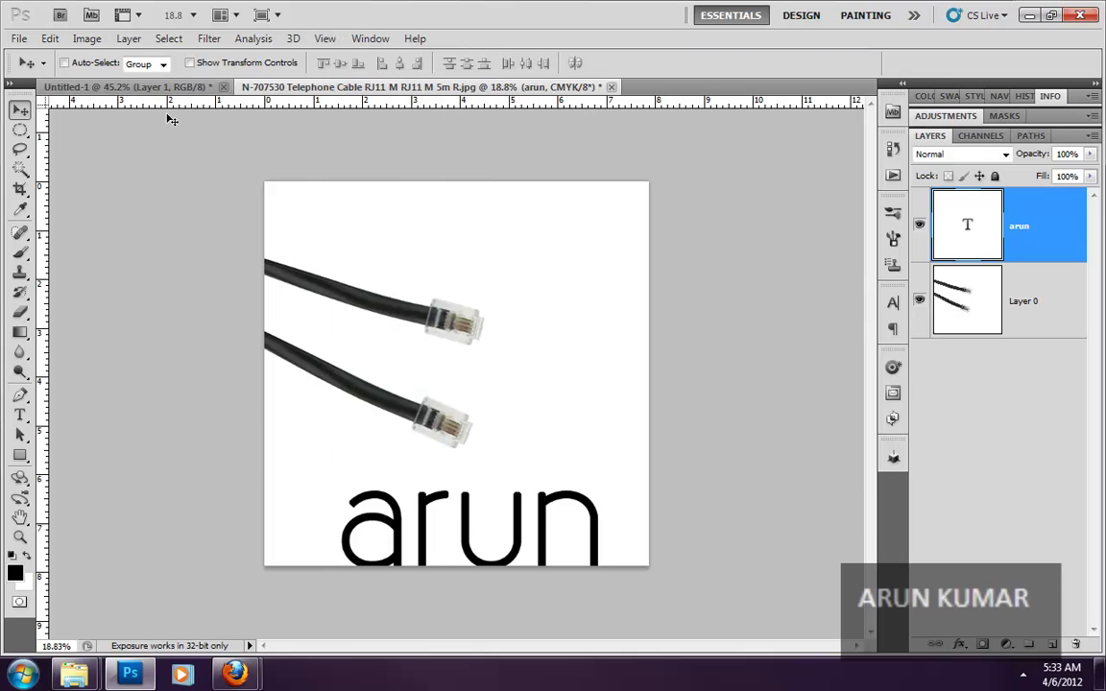
drag(431, 518, 432, 550)
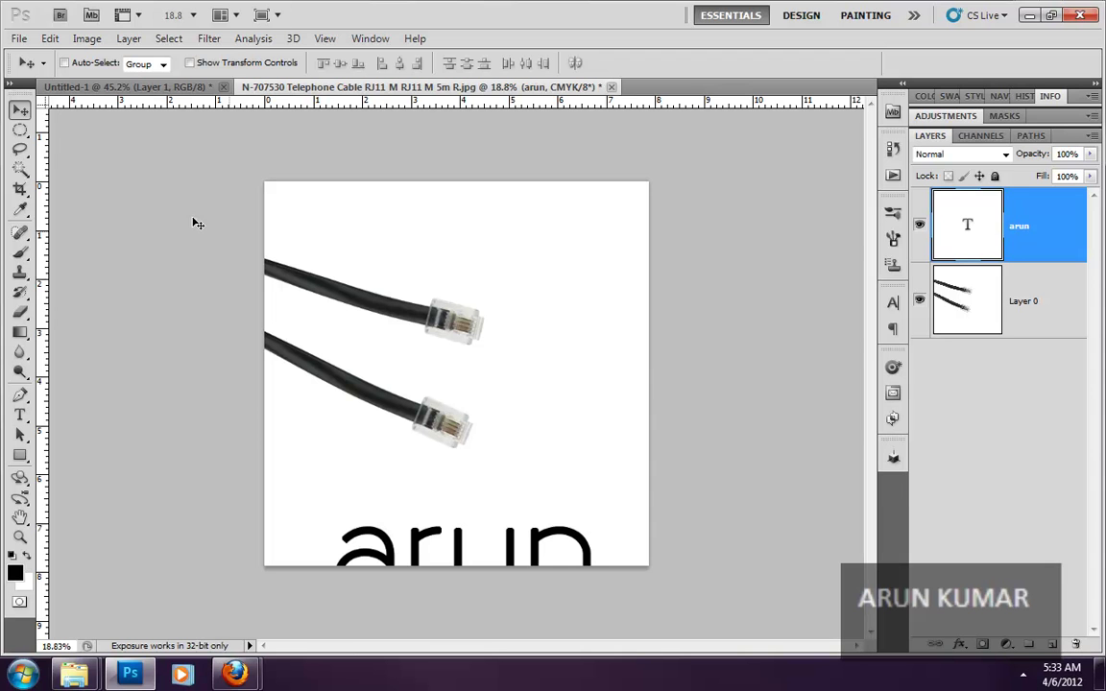
click(86, 39)
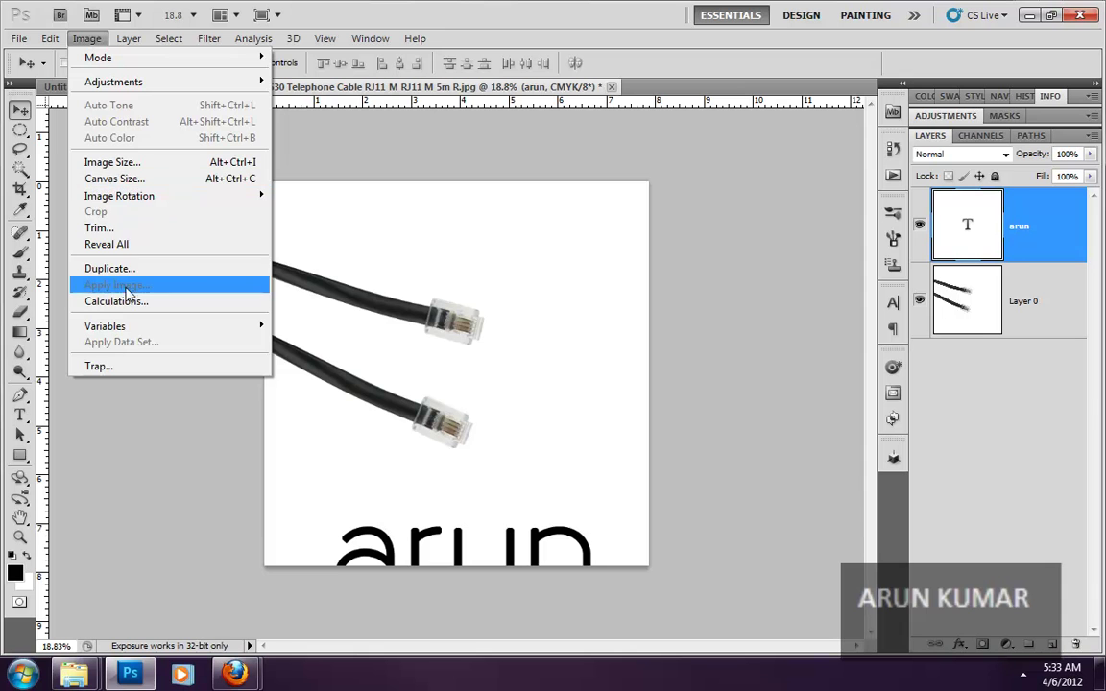
click(146, 244)
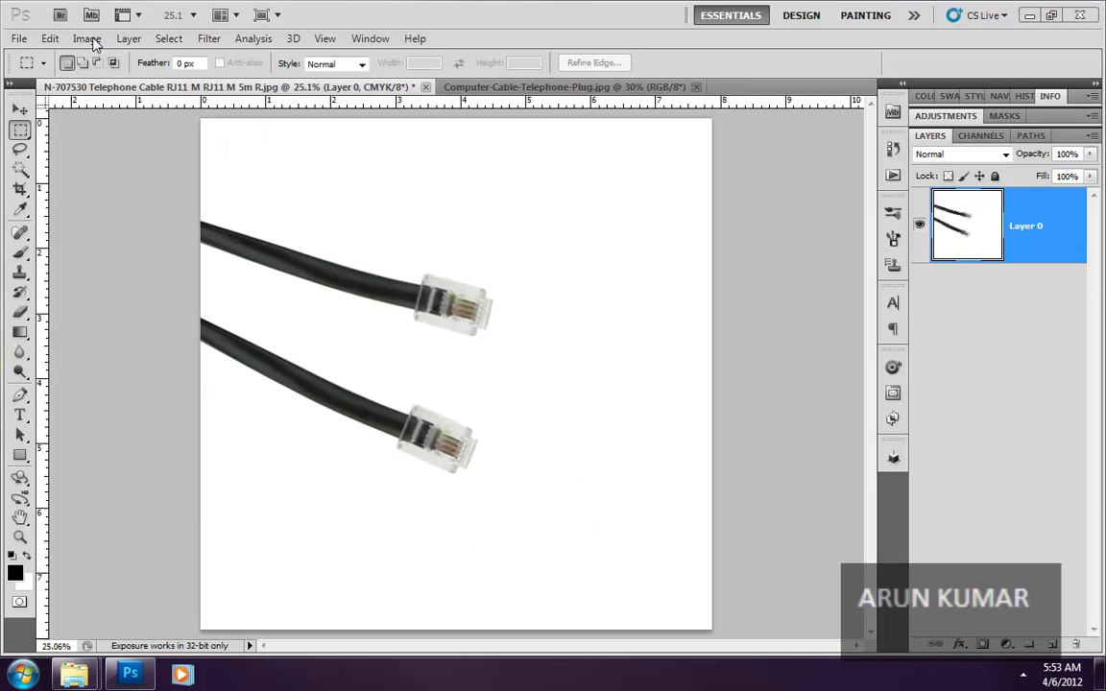
Trim the cable image on all four sides based on the top left pixel color, and undo the trim
click(90, 39)
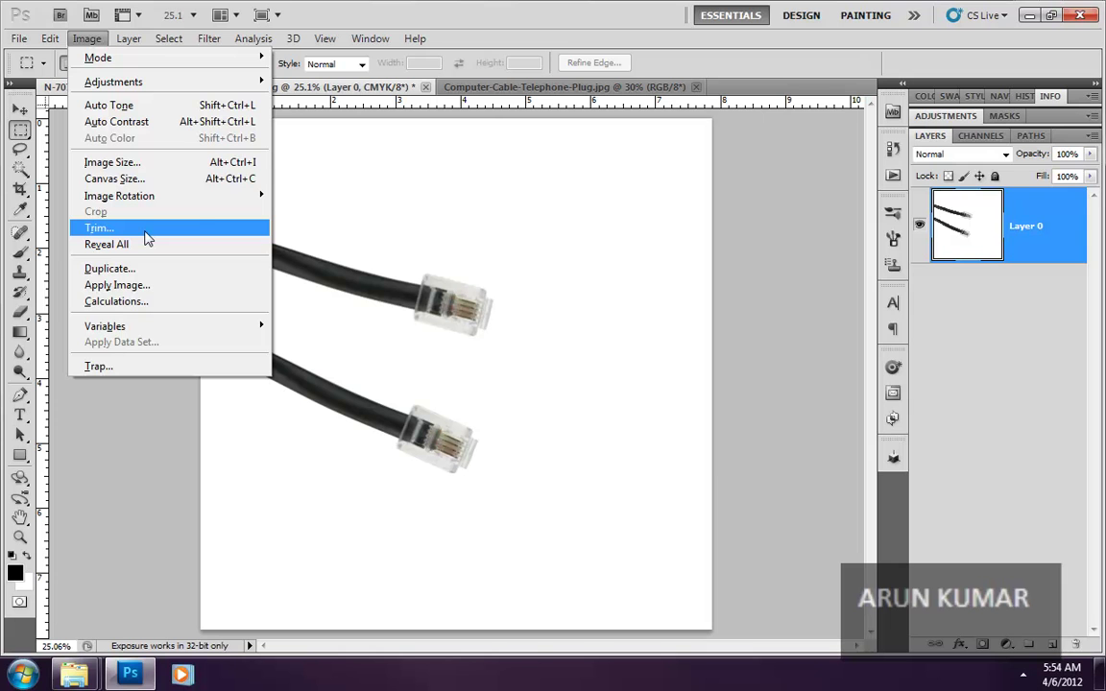
click(145, 238)
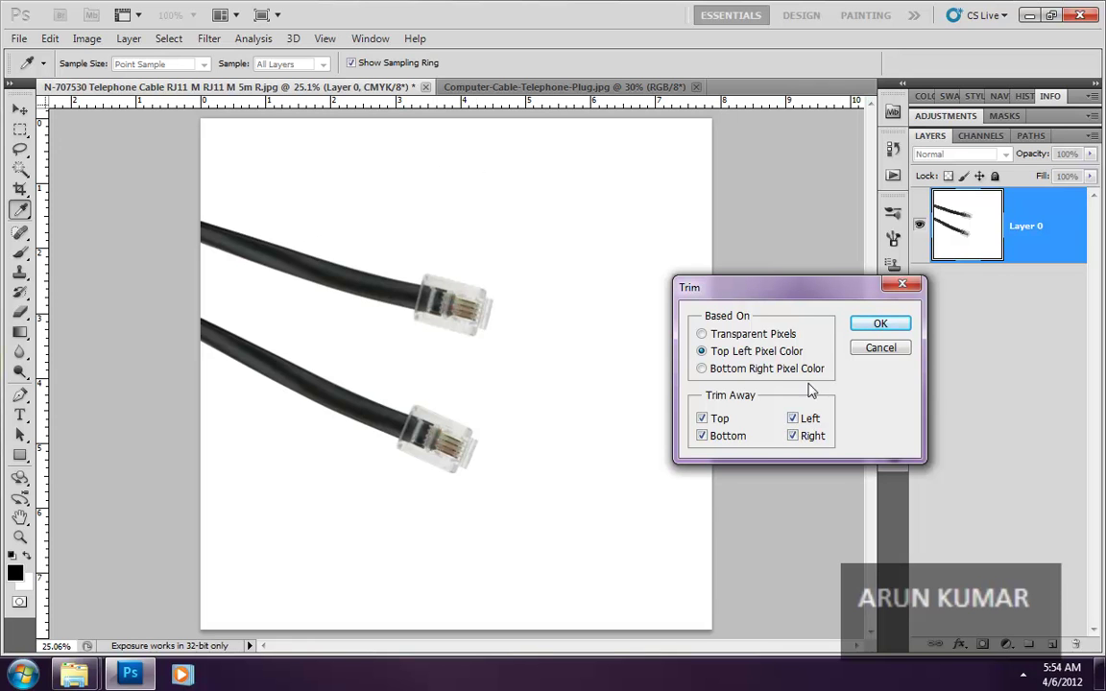
click(881, 326)
key(m)
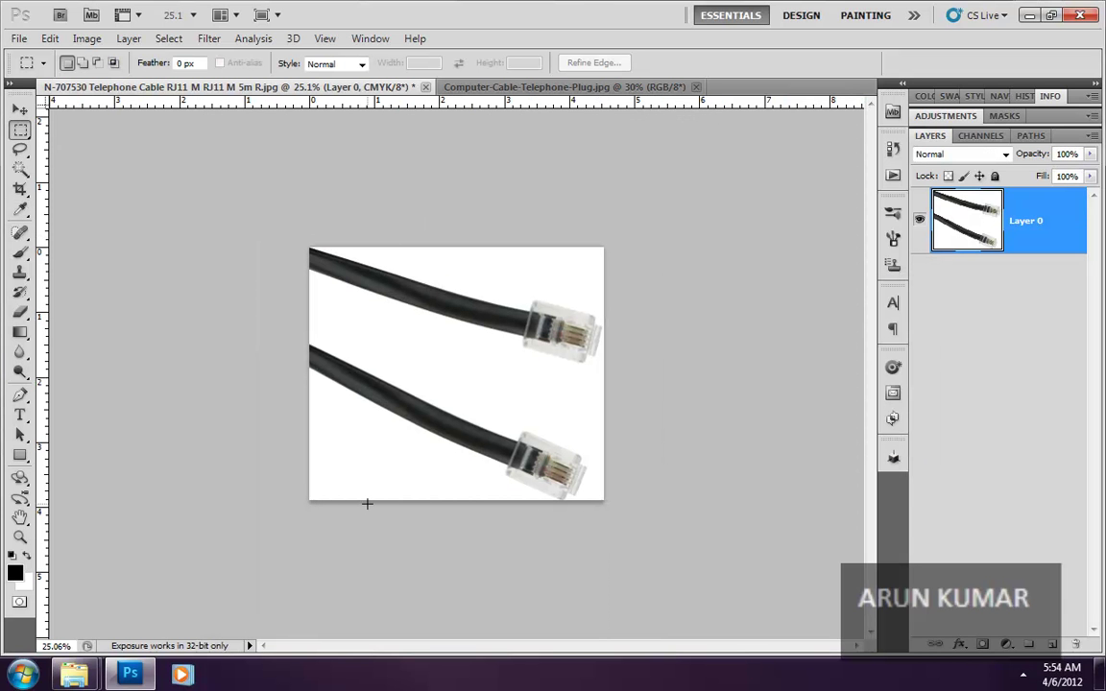
key(ctrl+0)
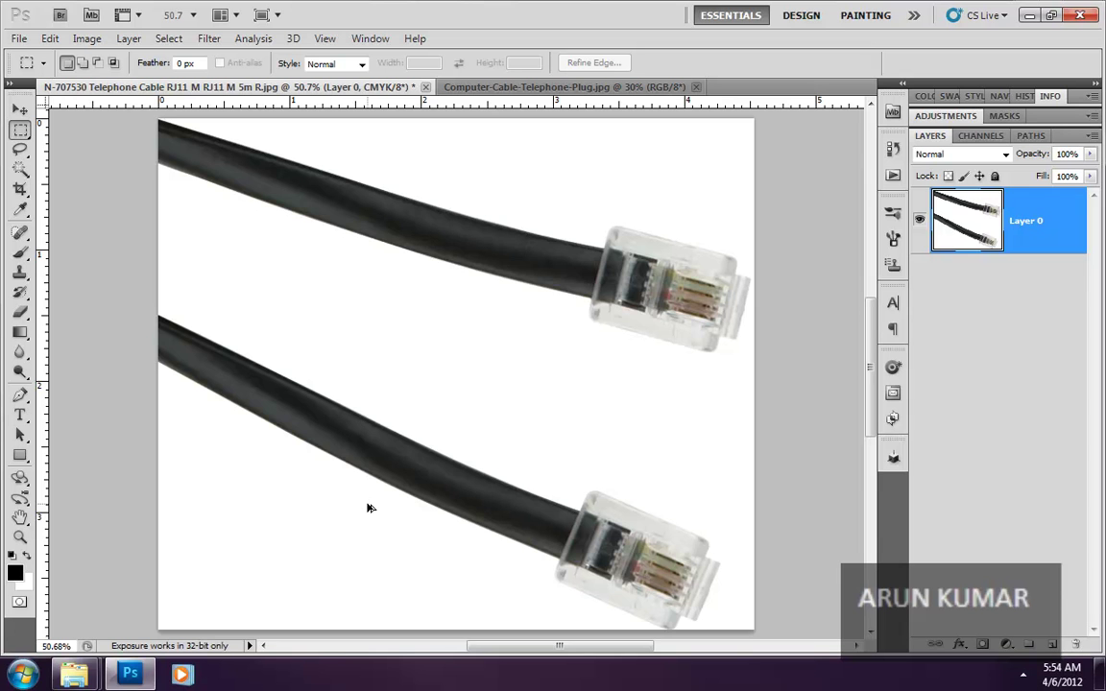
key(ctrl+z)
key(ctrl+0)
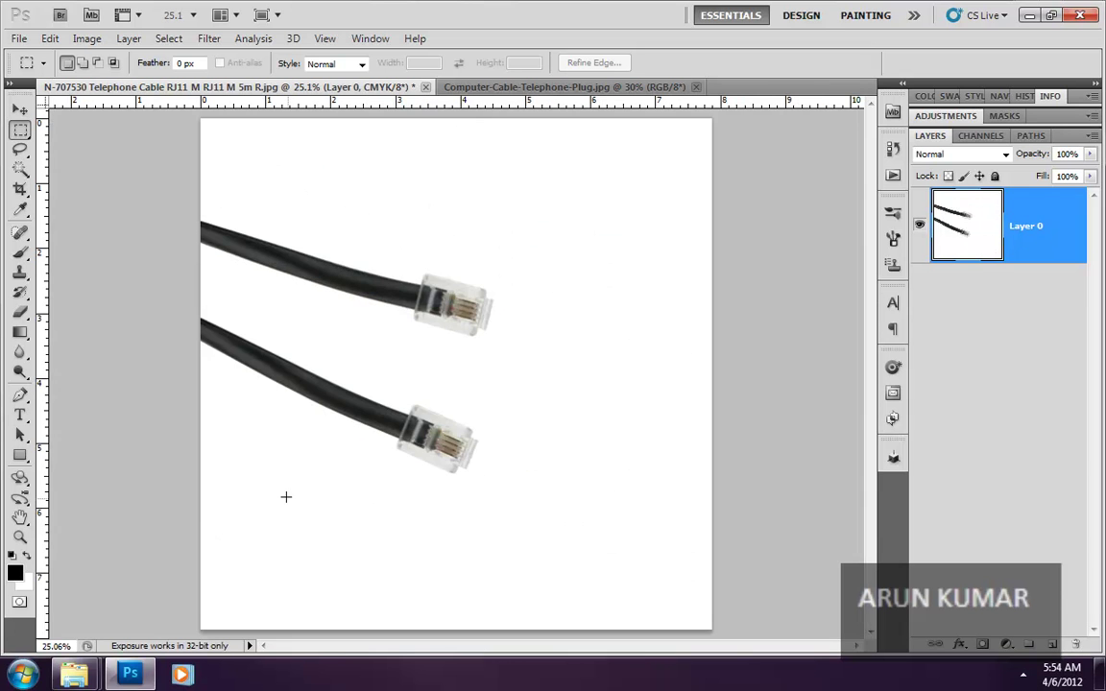
Trim only the bottom, left and right sides based on the top left pixel color, and undo the trim
click(86, 38)
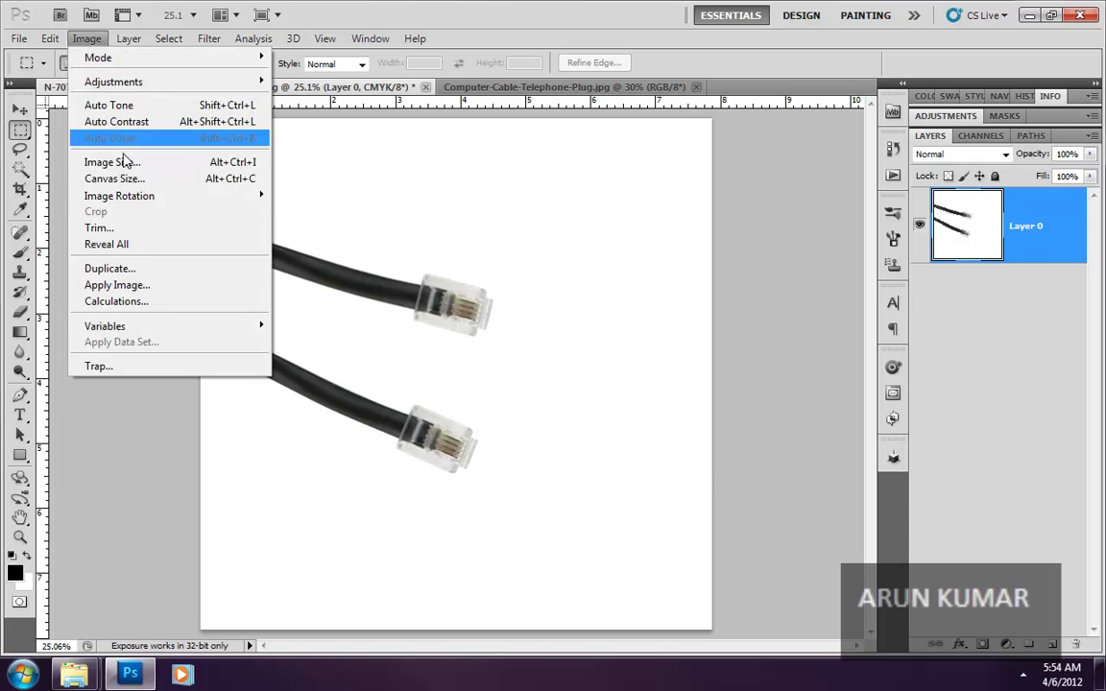
click(144, 225)
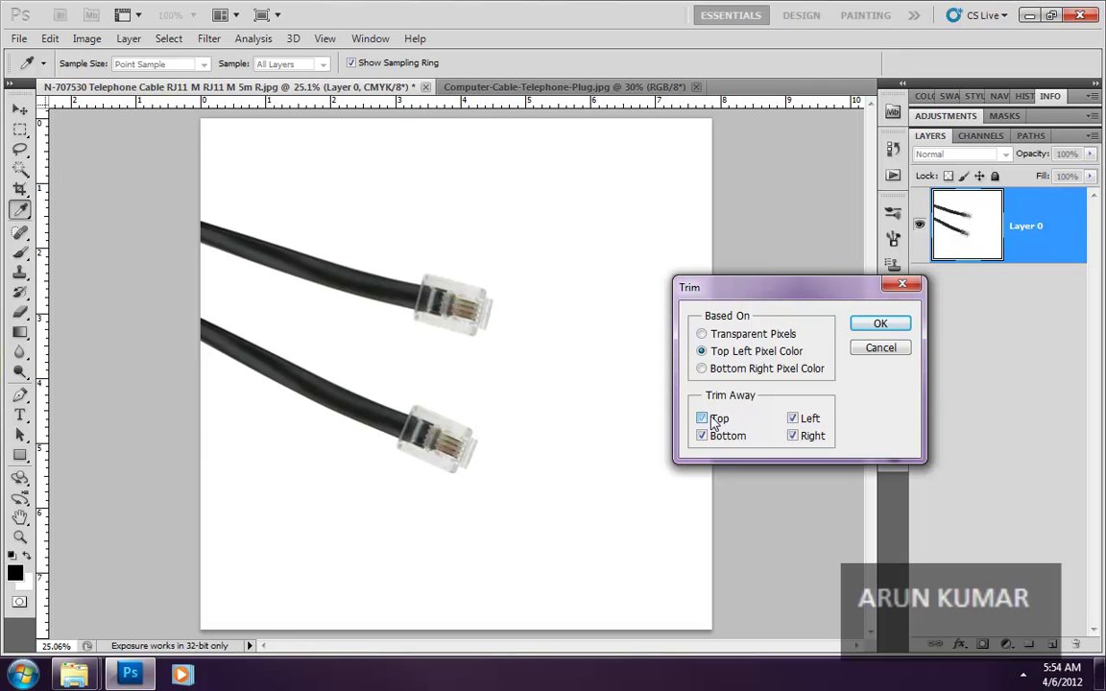
click(715, 425)
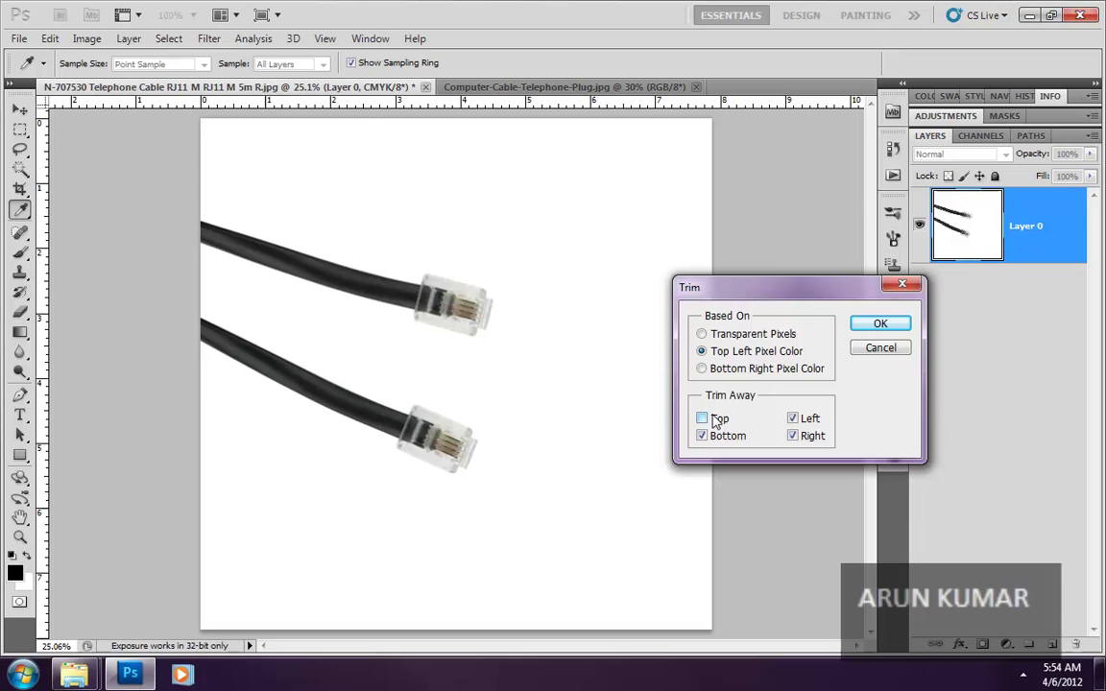
click(880, 325)
key(m)
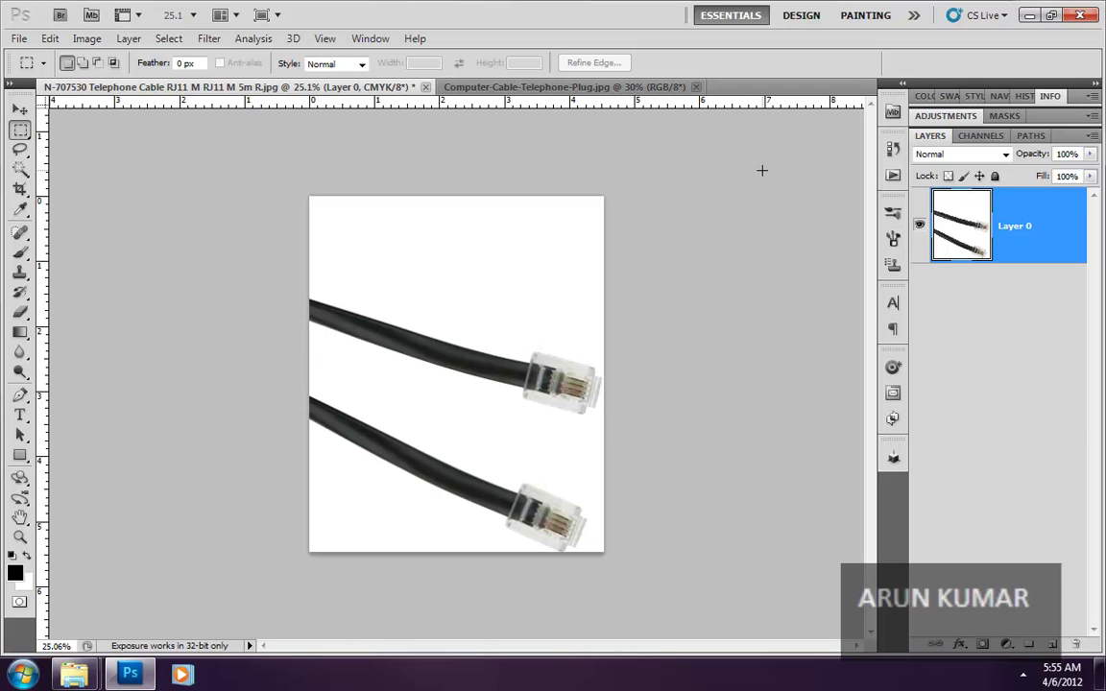
key(ctrl+z)
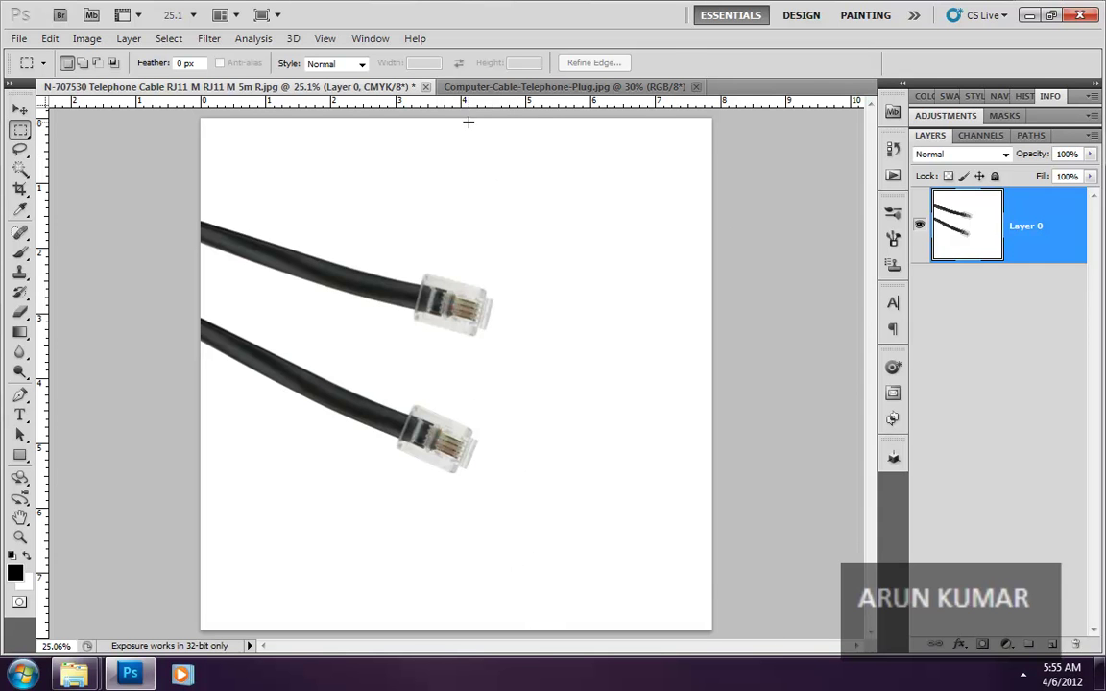
Trim only the left and right sides based on the top left pixel color, and undo the trim
click(87, 41)
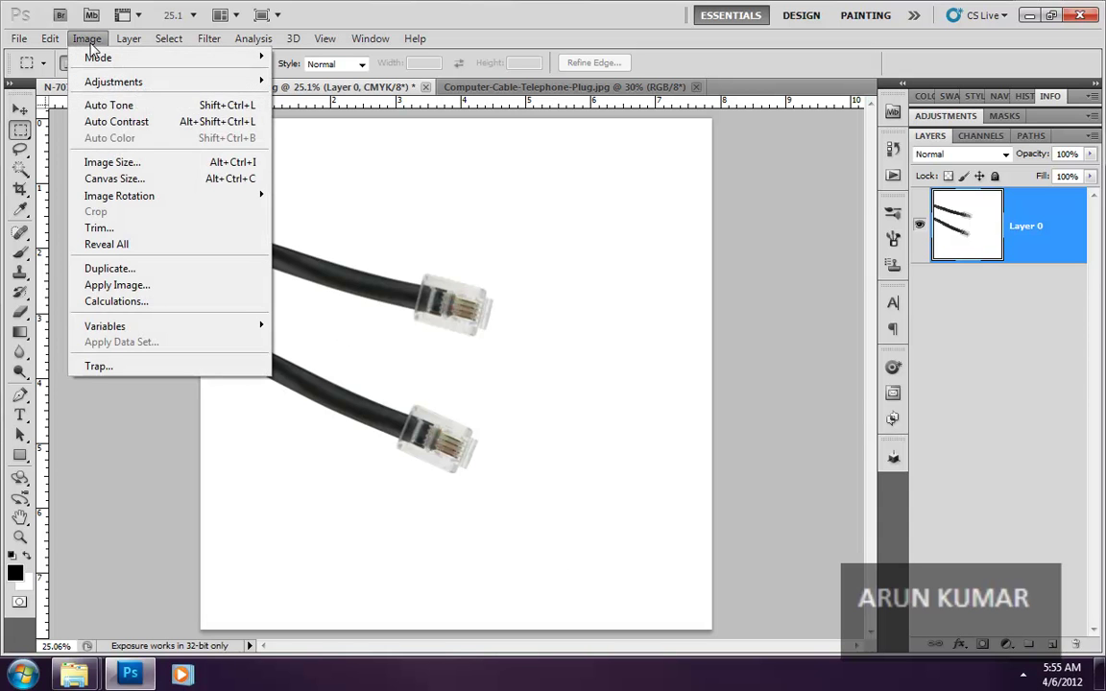
click(139, 228)
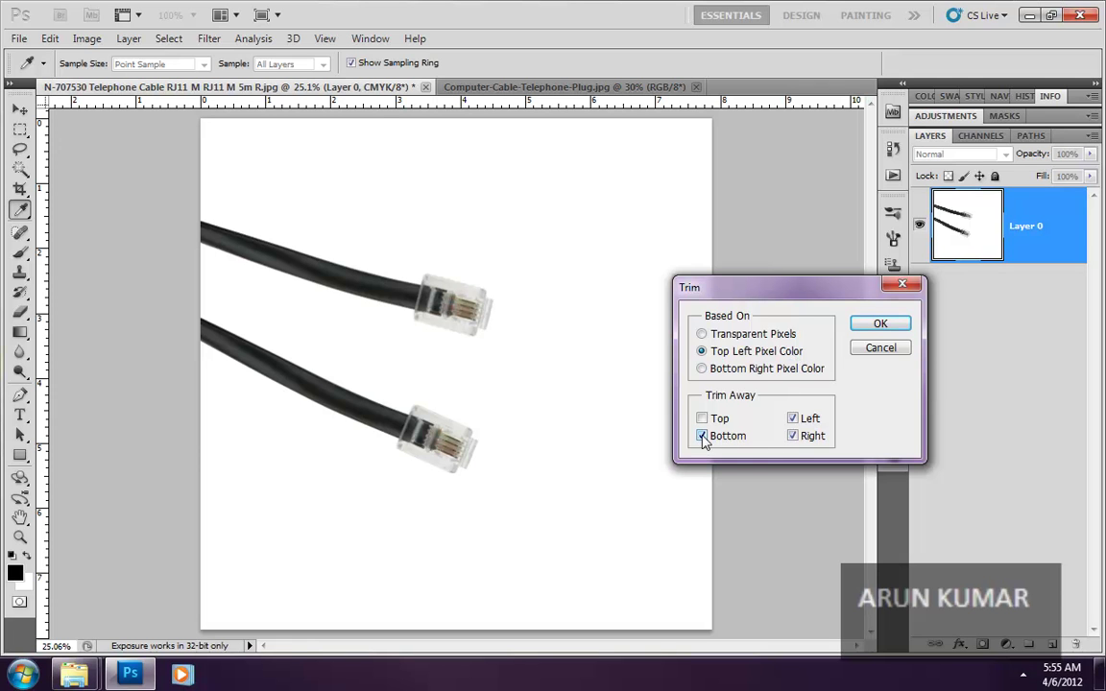
click(332, 129)
click(702, 437)
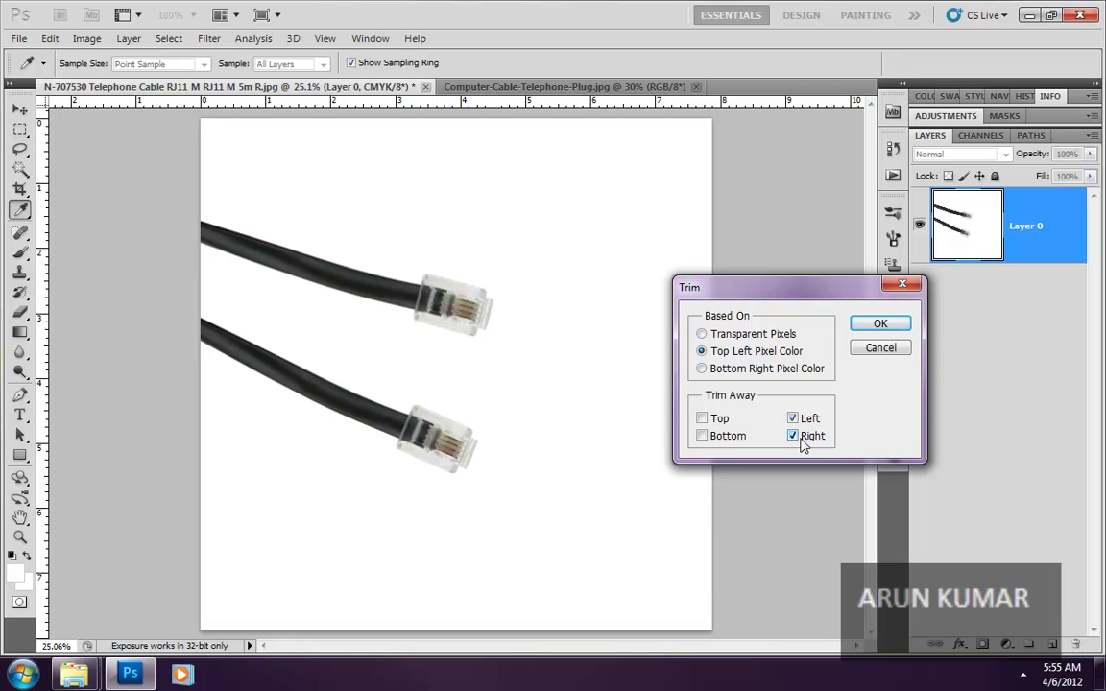
click(875, 326)
key(m)
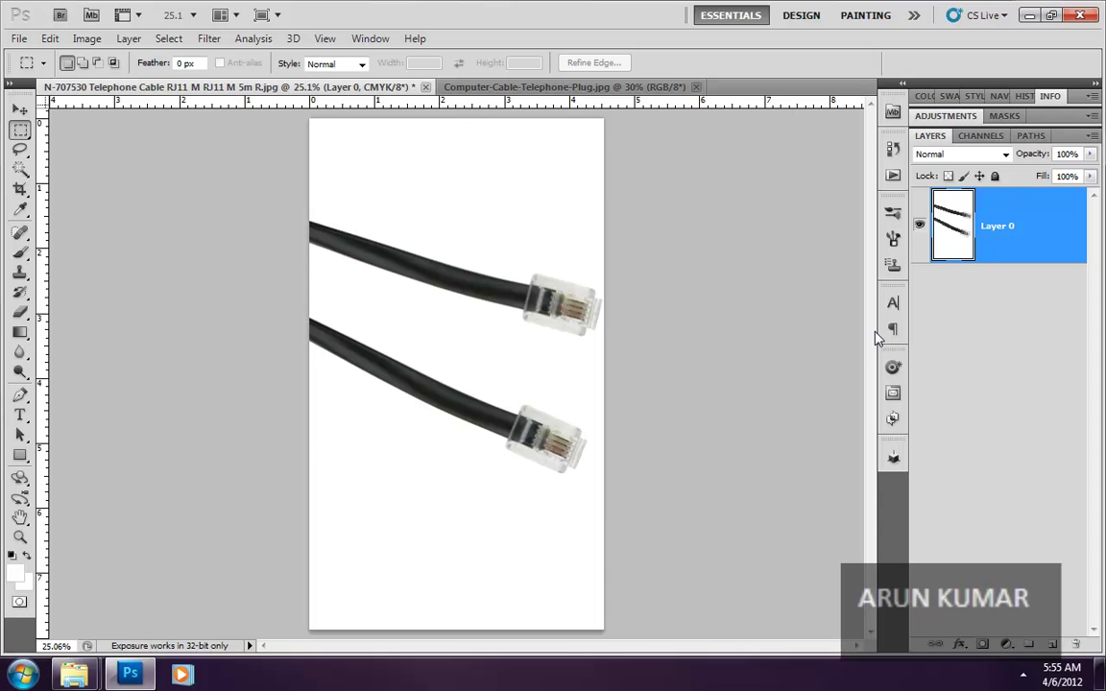
key(ctrl+z)
Trim only the top and bottom of the white-background cable image, based on the top left pixel color
click(105, 44)
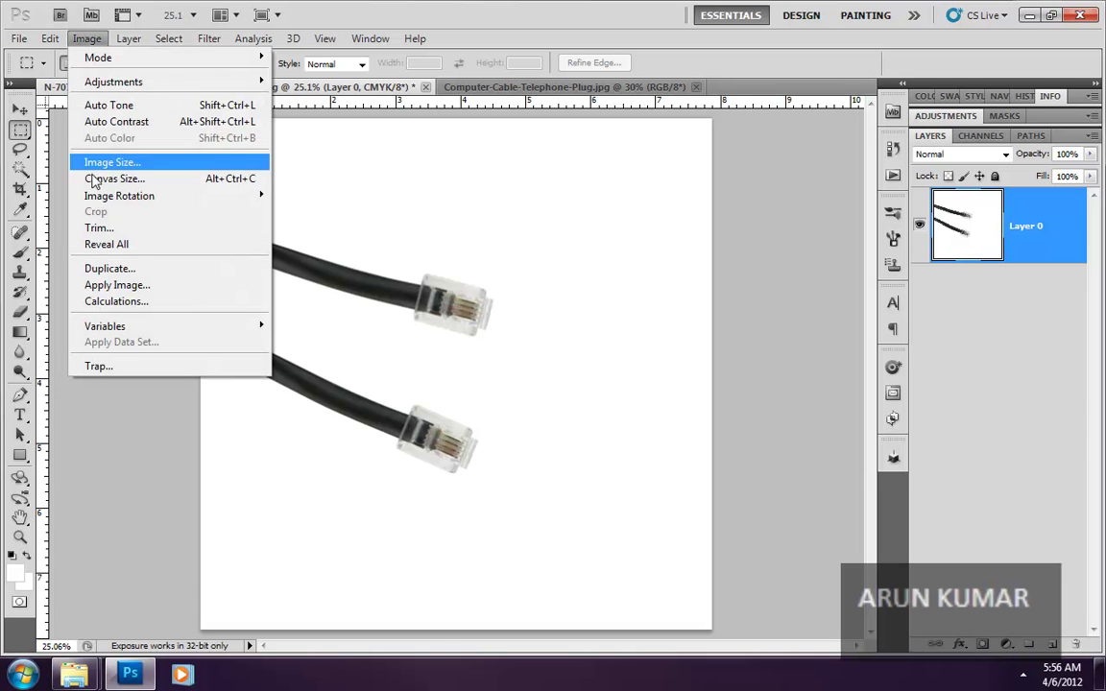
click(134, 236)
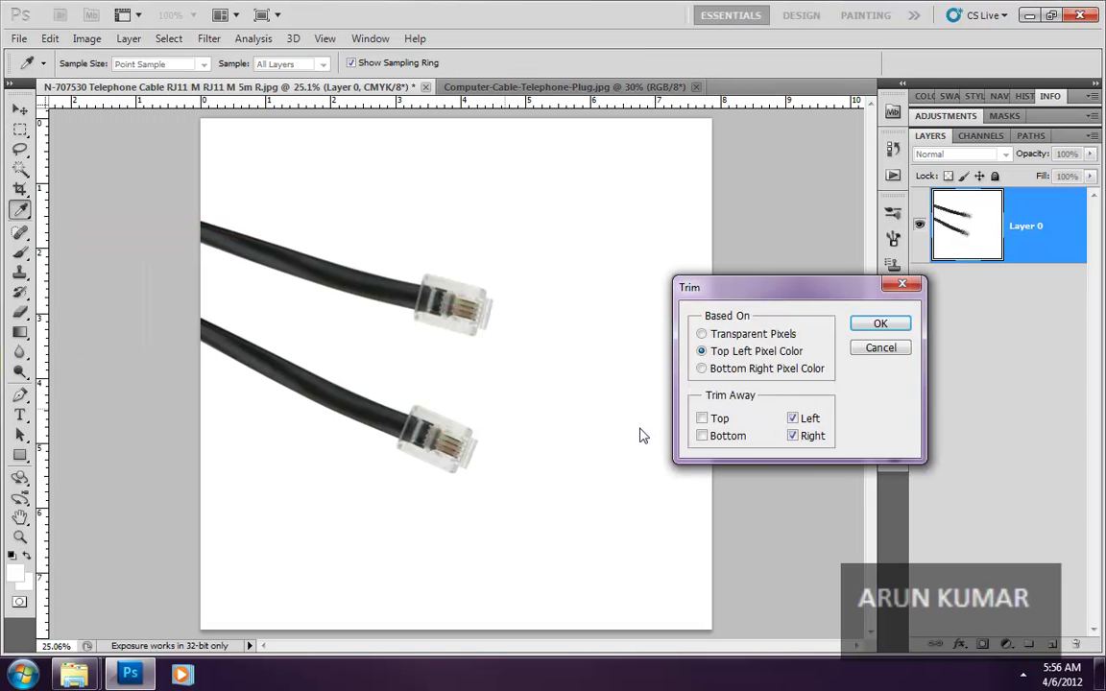
click(792, 436)
click(791, 418)
click(701, 418)
click(710, 445)
click(701, 416)
click(701, 418)
click(881, 325)
key(m)
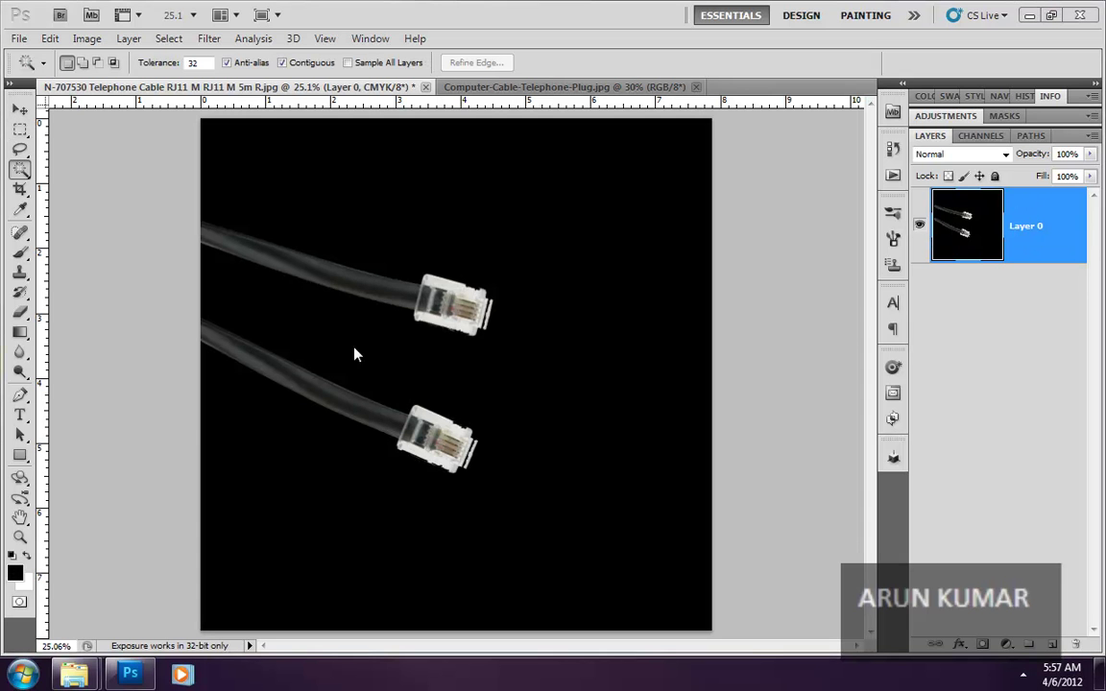
Trim the top and bottom of the black-background version of the cable image, based on the top left pixel color
click(86, 41)
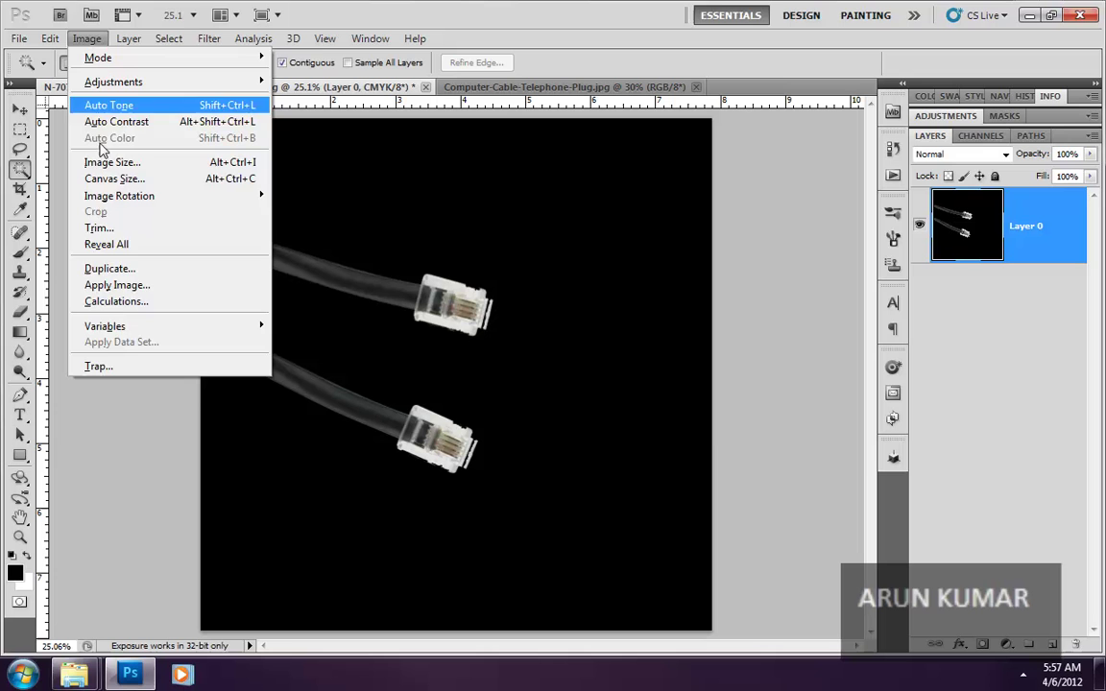
click(127, 228)
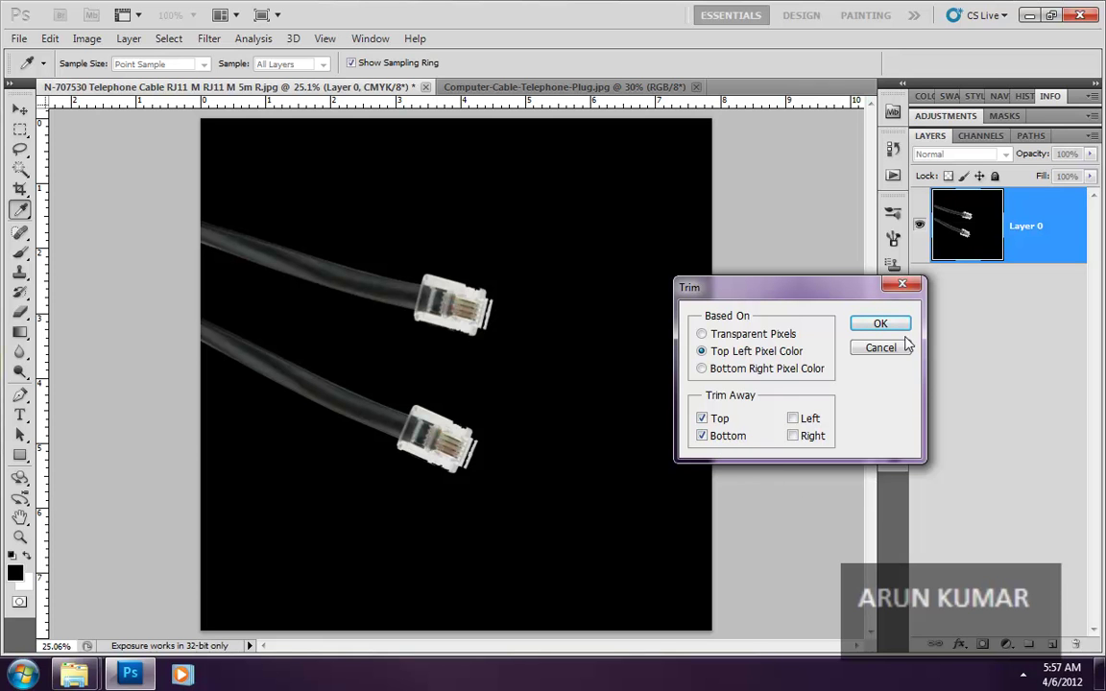
click(893, 324)
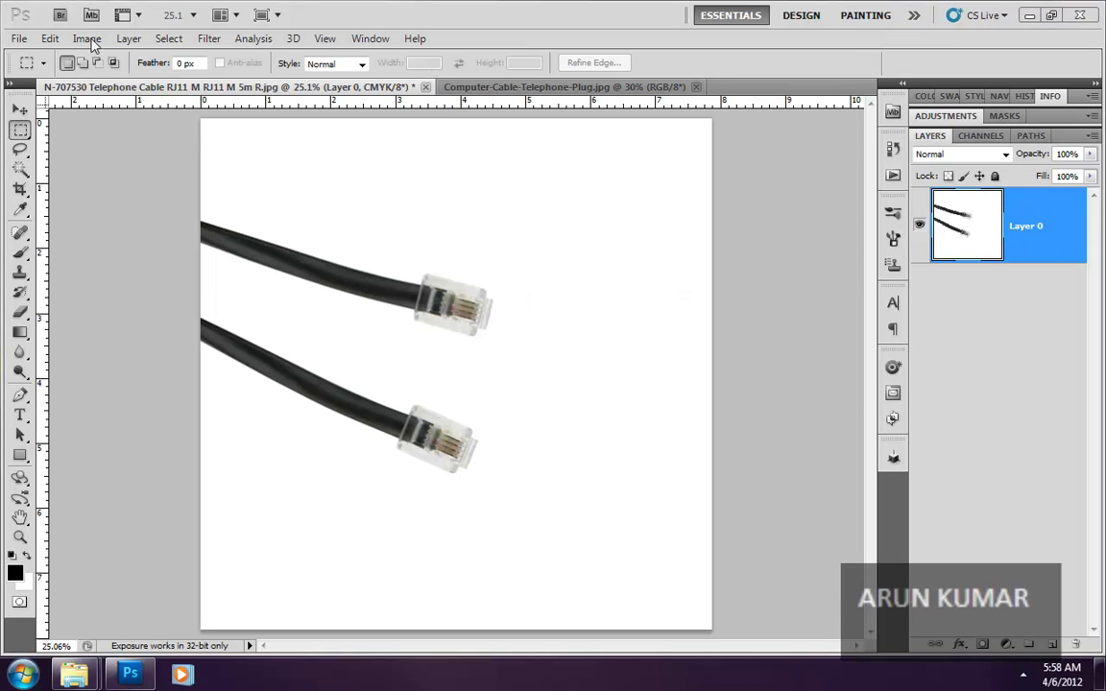
click(89, 40)
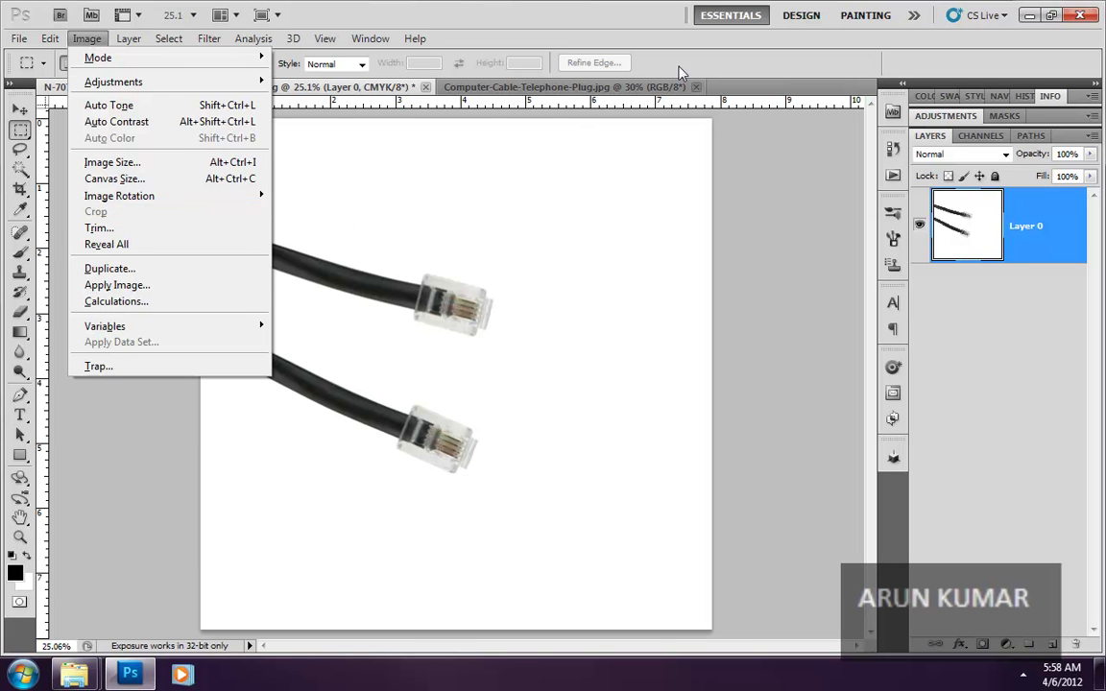
click(614, 66)
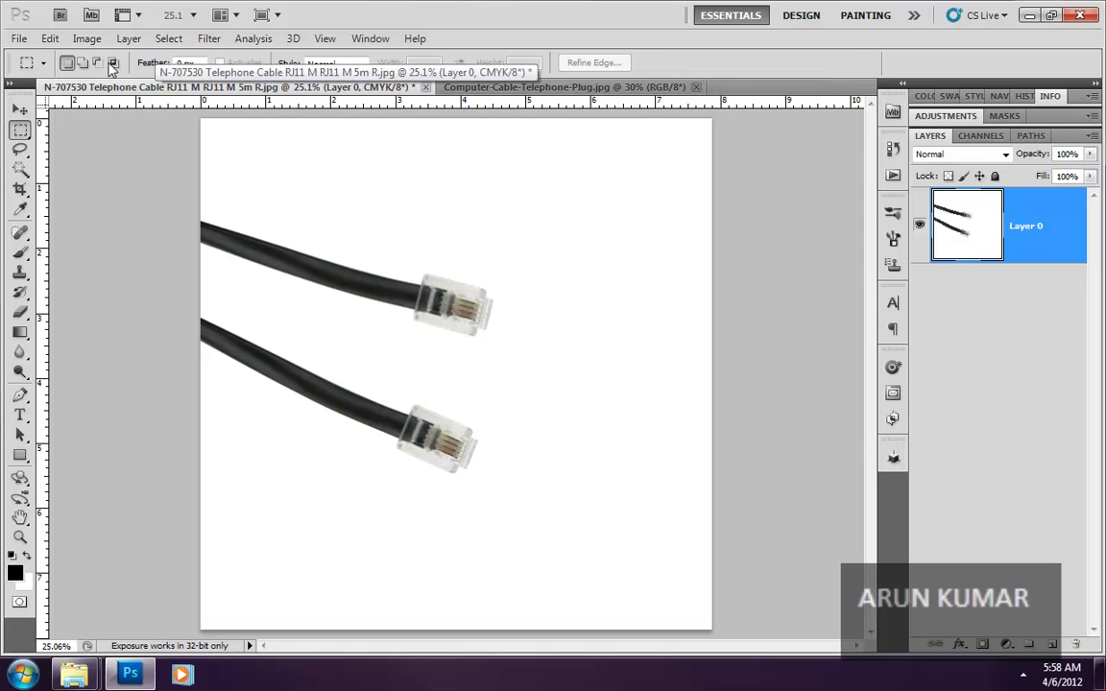
click(86, 38)
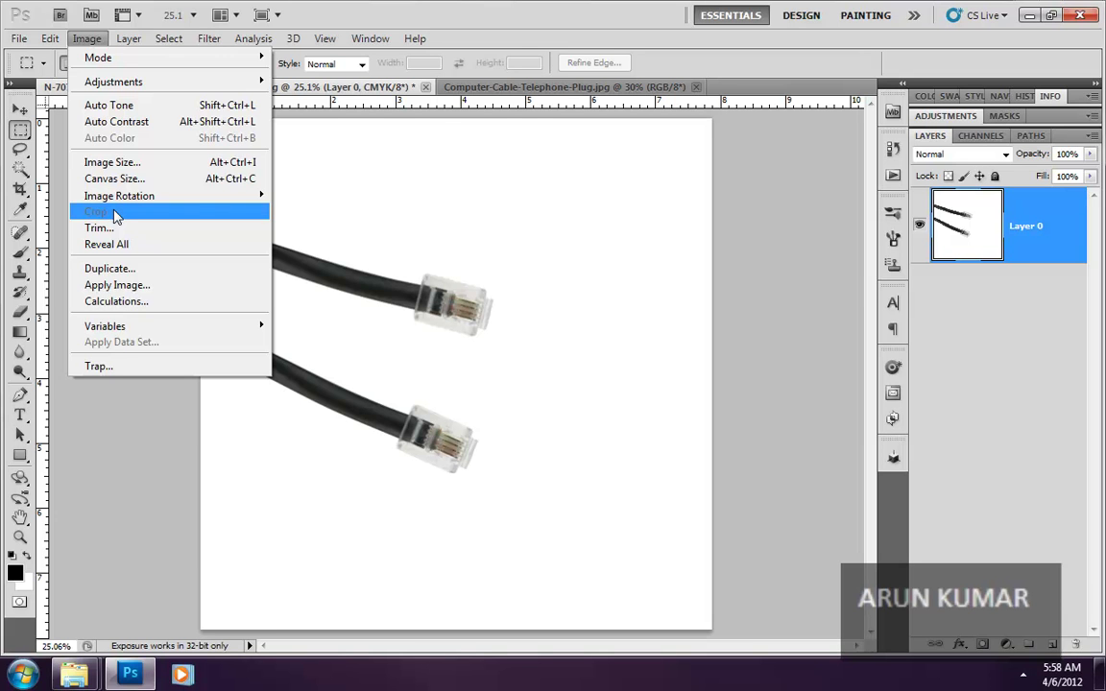
click(483, 35)
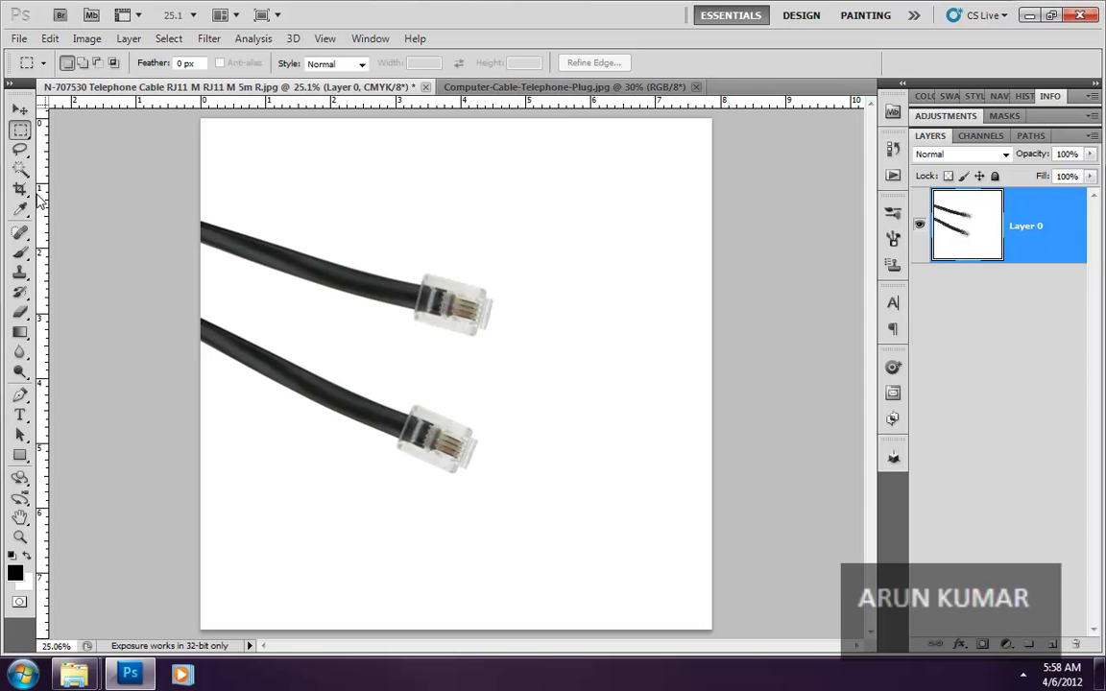
Crop the image to a rectangular marquee selection around the upper cable and its plug, and deselect
right_click(23, 131)
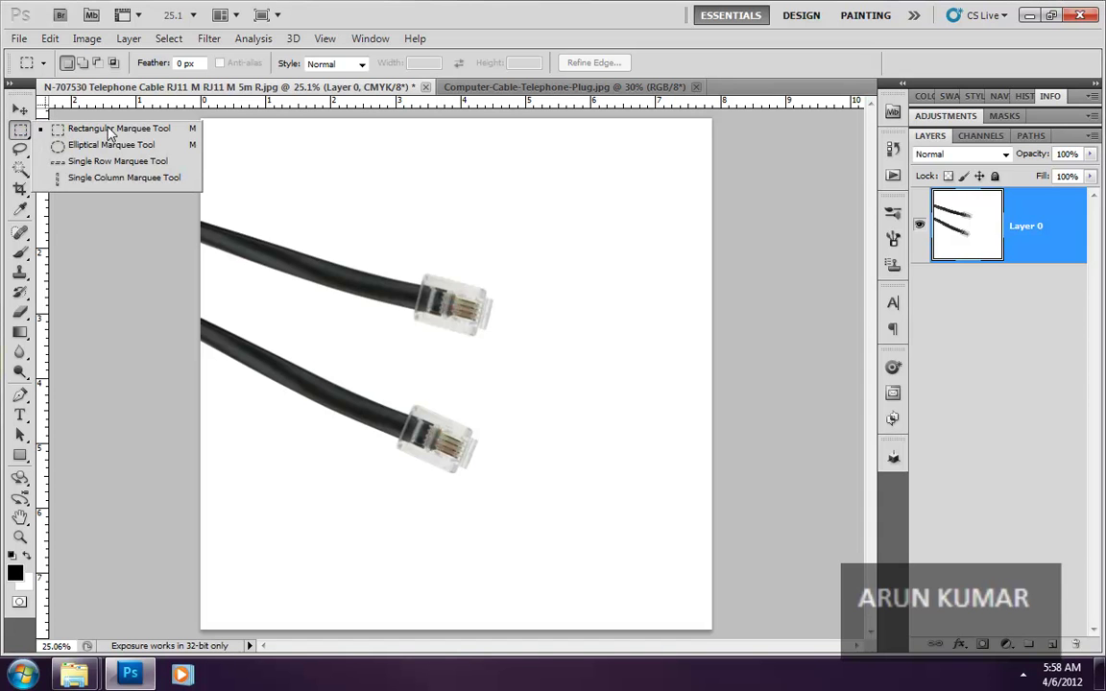
click(65, 129)
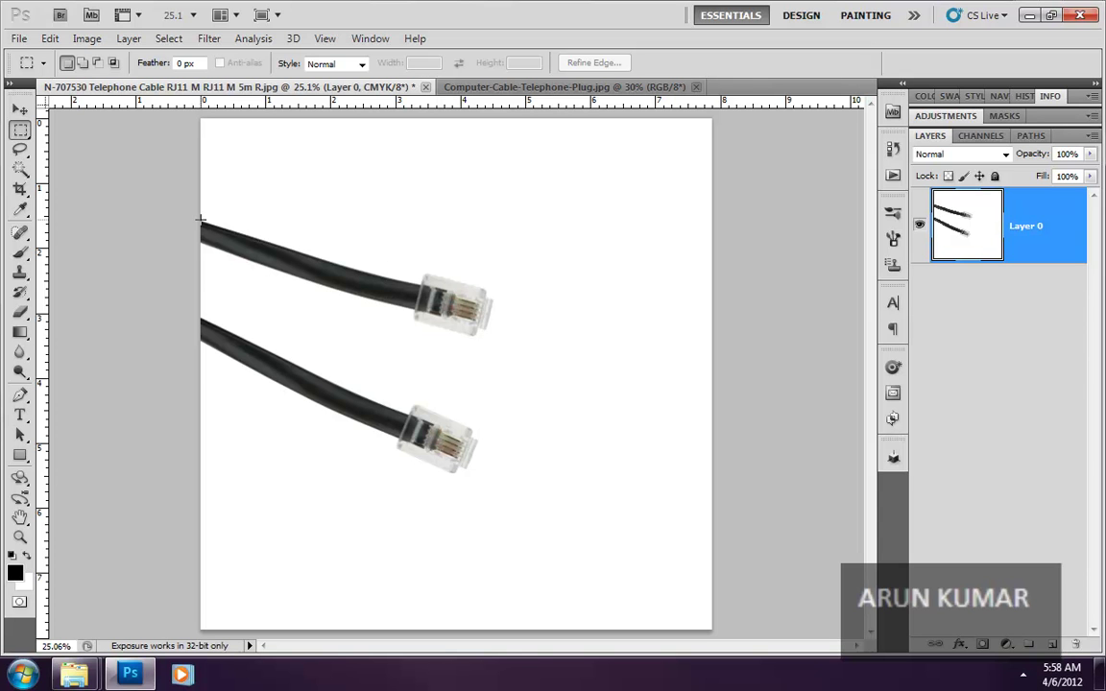
drag(200, 219, 541, 343)
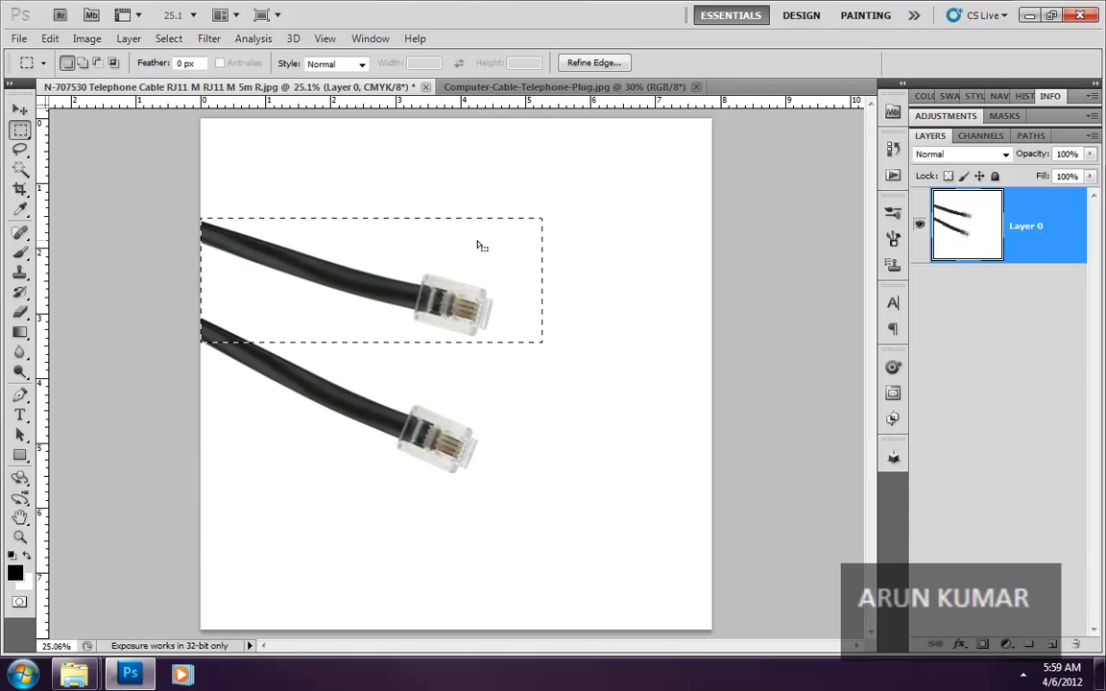
click(87, 38)
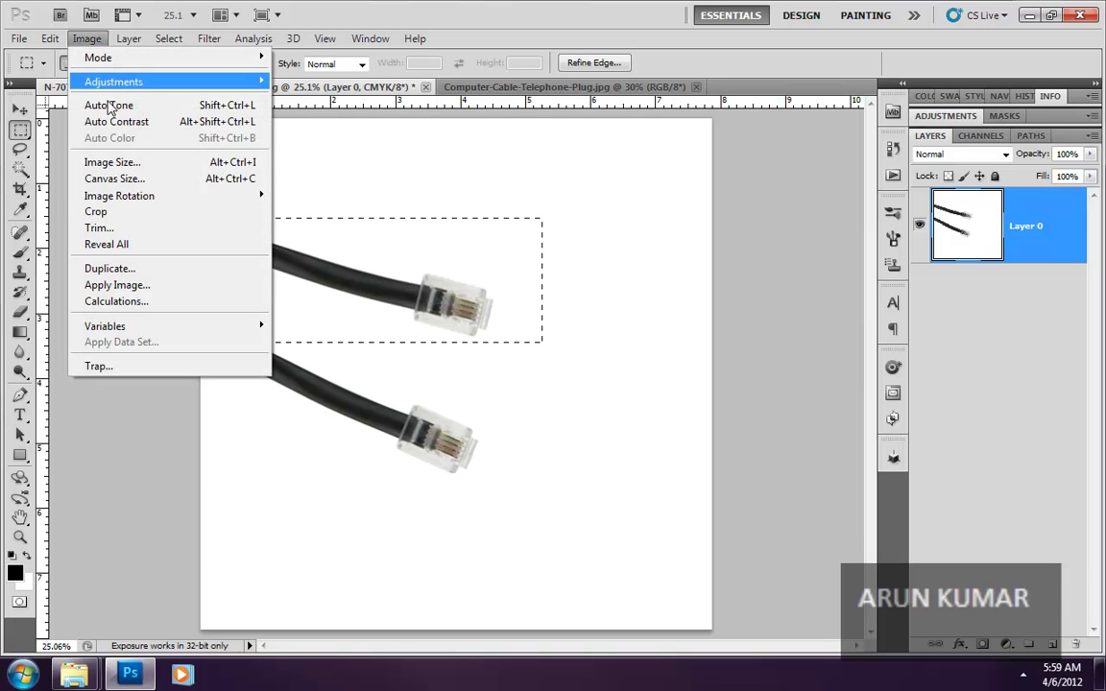
click(125, 213)
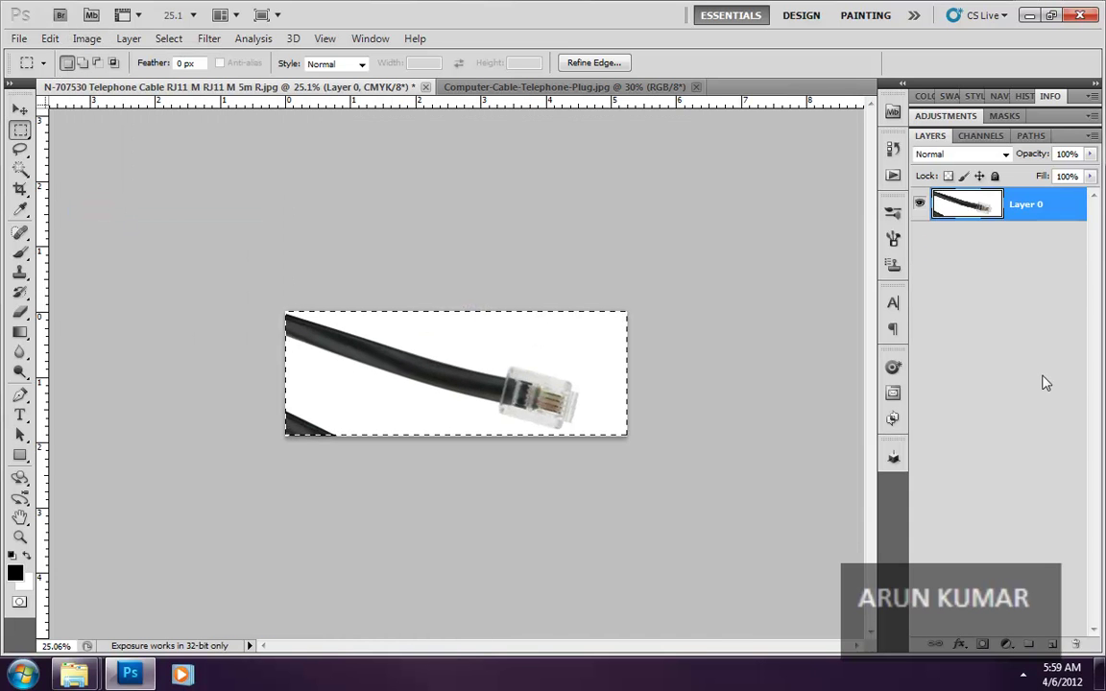
key(ctrl+0)
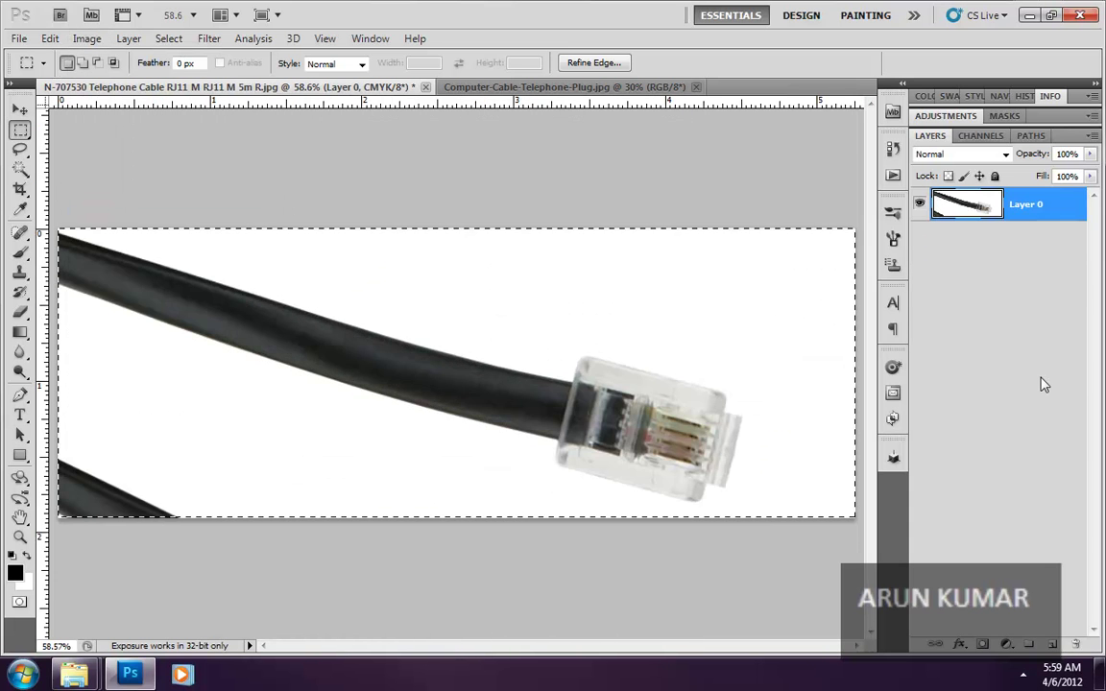
key(ctrl+d)
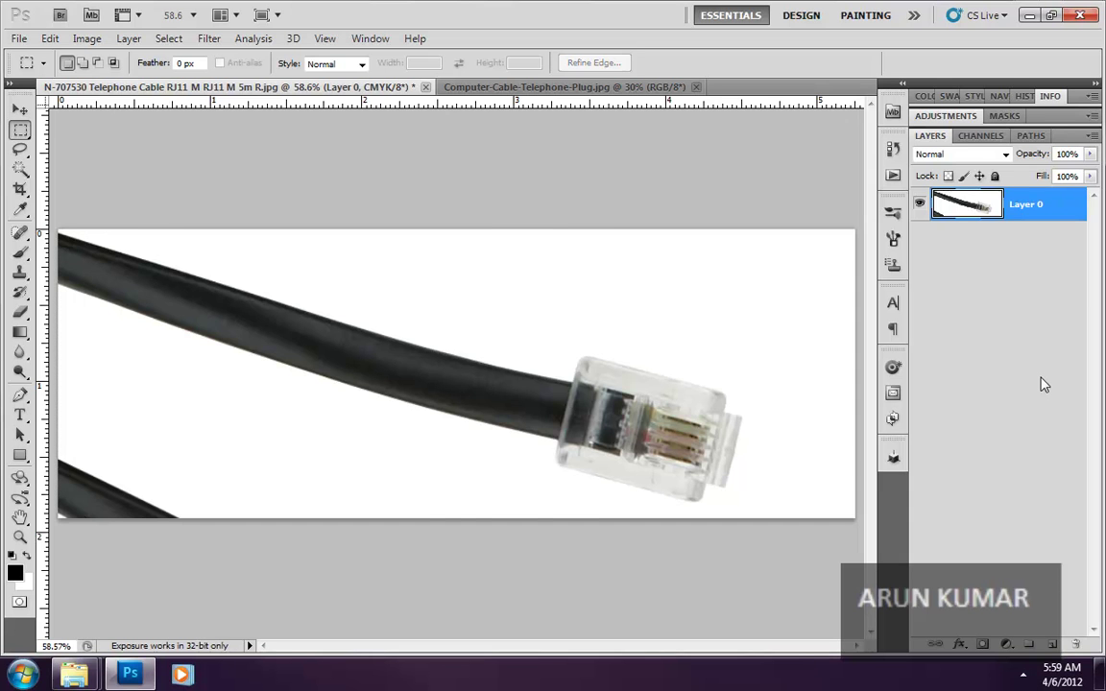
Undo the crop to the upper cable and clear the rectangular selection
key(ctrl+a)
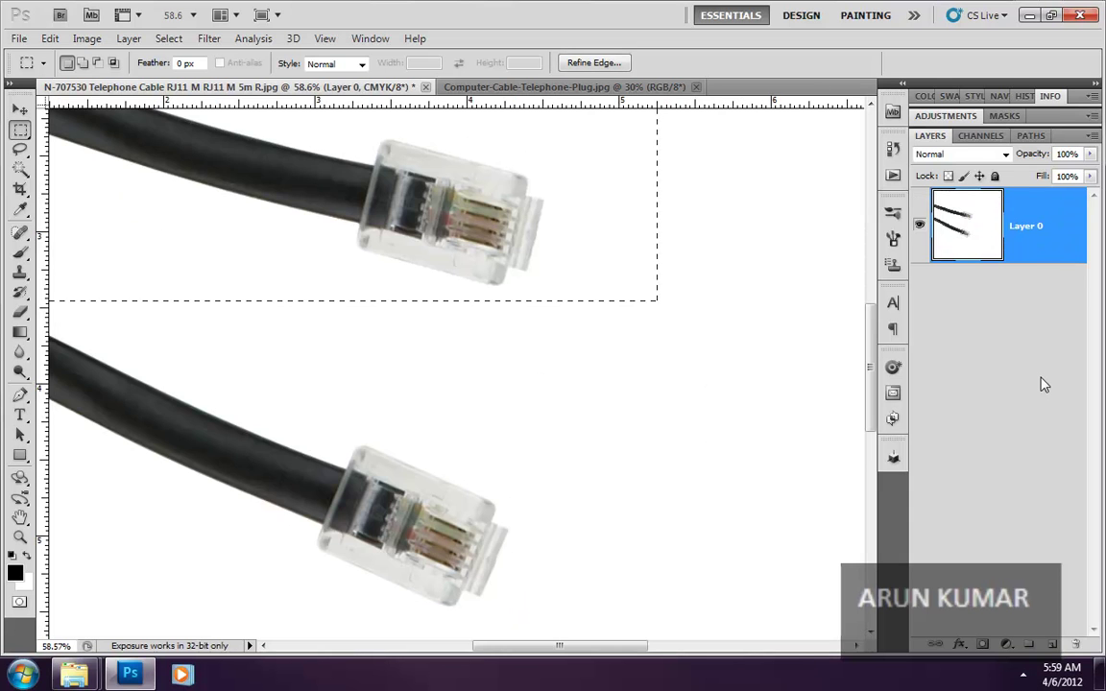
key(ctrl+0)
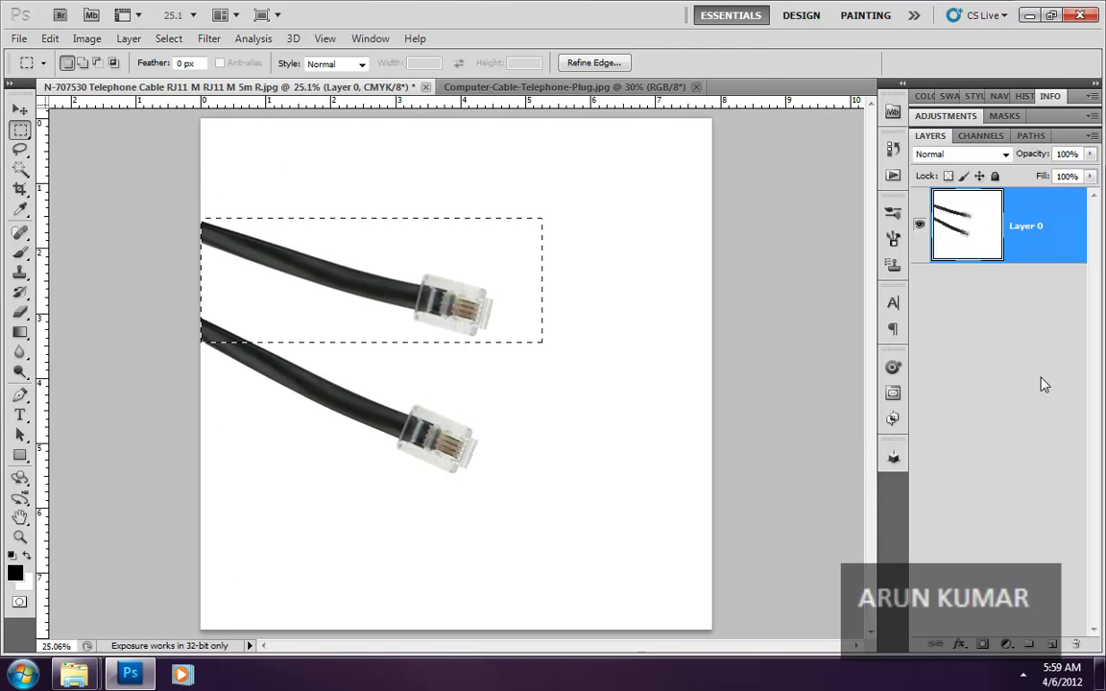
click(803, 377)
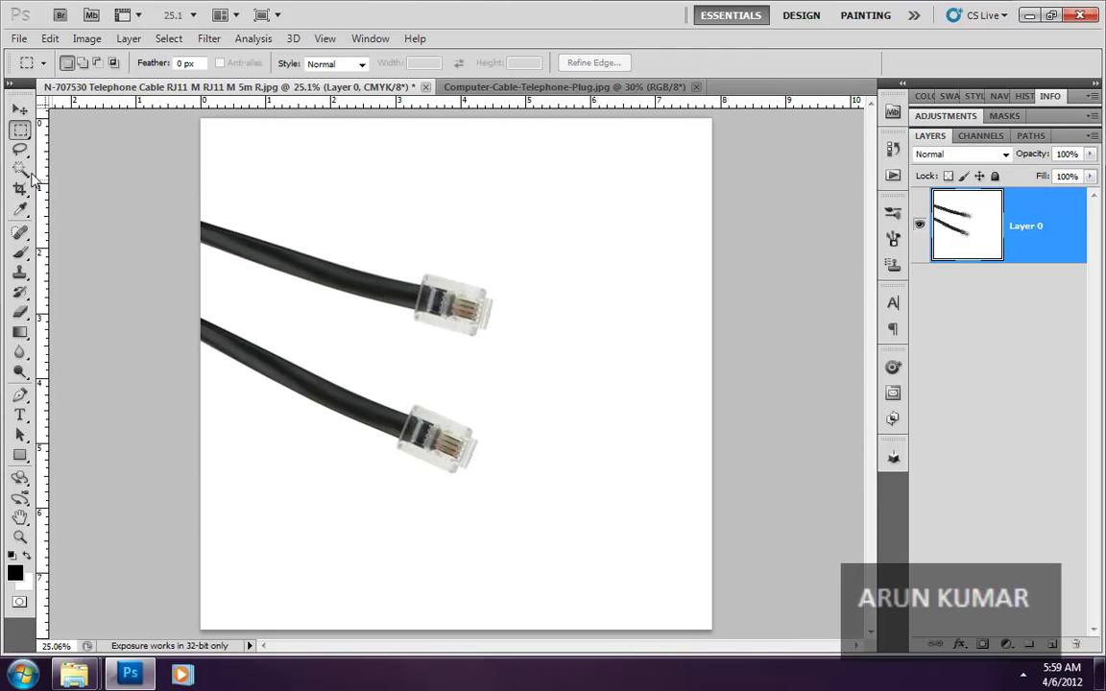
Crop the image to a tall, narrow rectangular marquee selection enclosing both plugs, and deselect
right_click(26, 137)
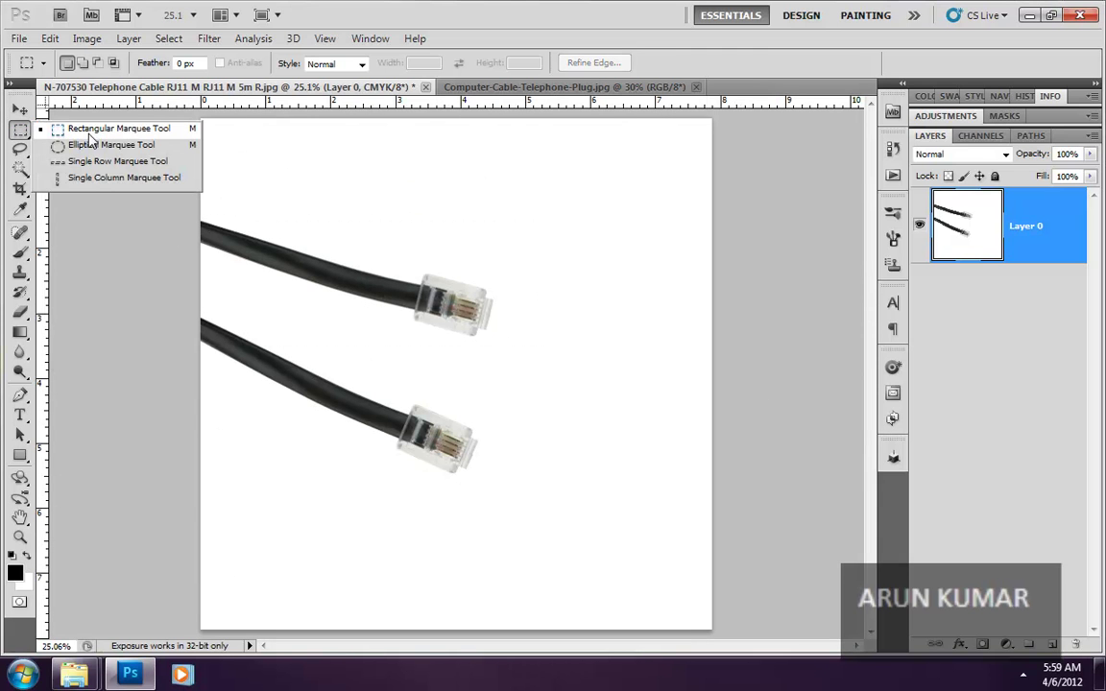
click(88, 134)
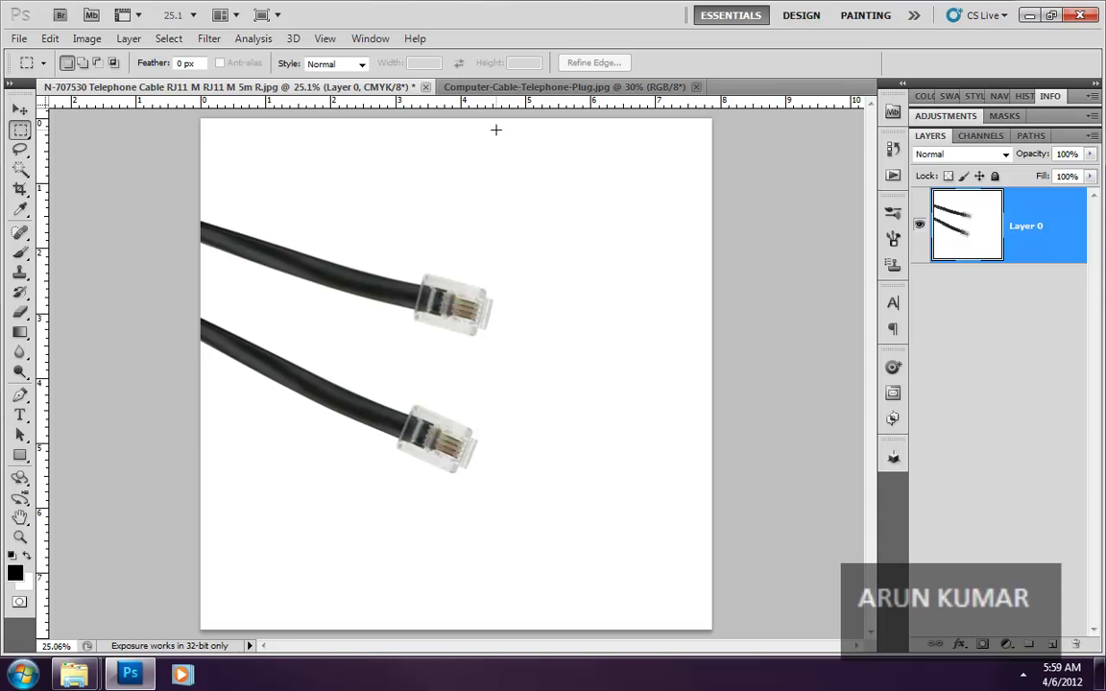
drag(494, 198, 389, 564)
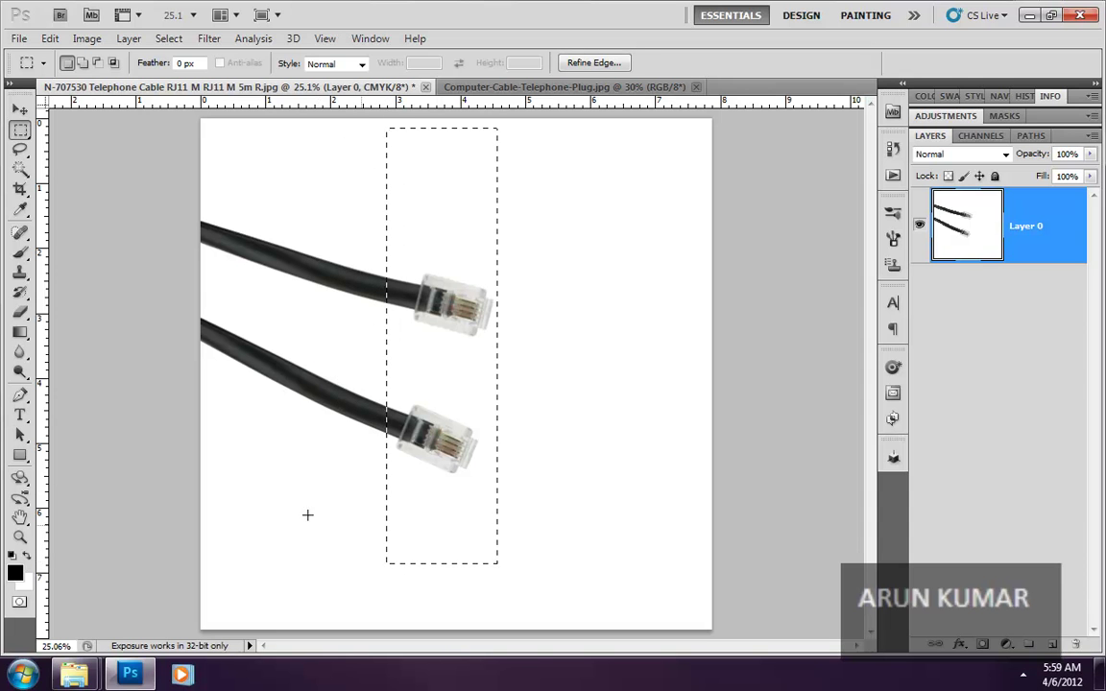
click(87, 38)
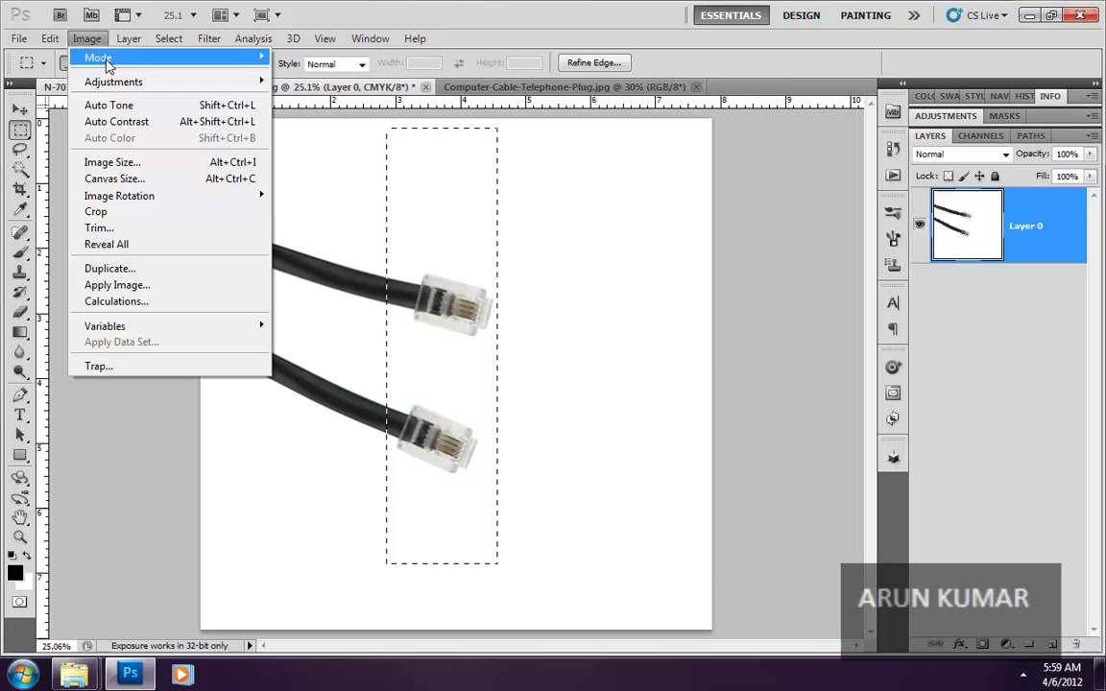
click(96, 211)
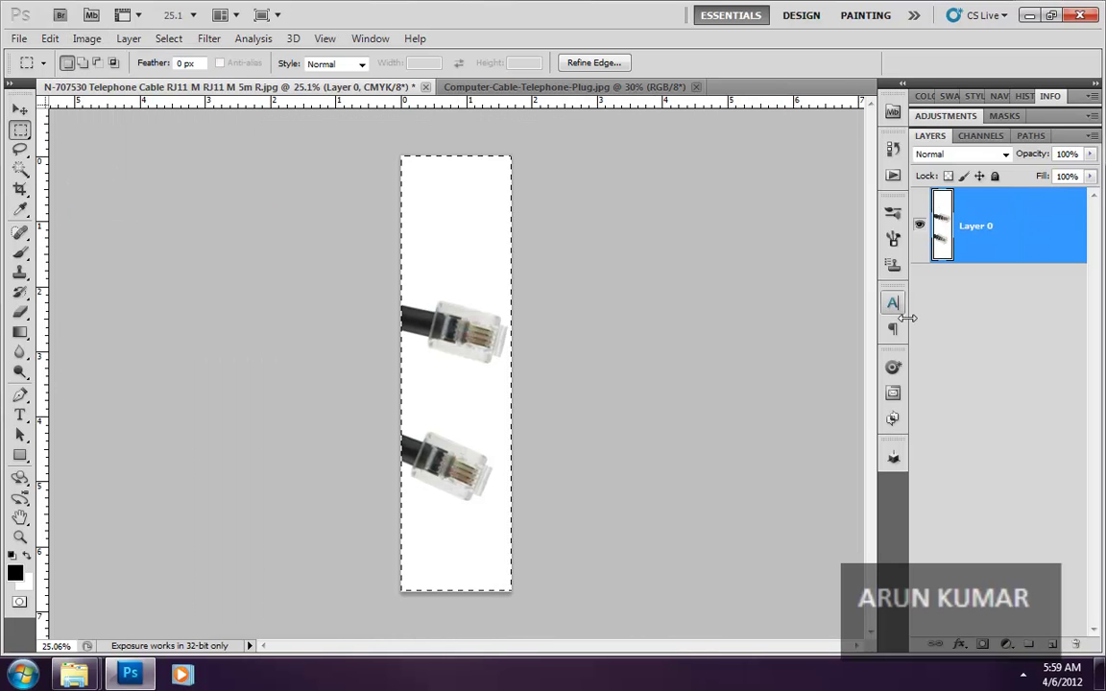
key(ctrl+d)
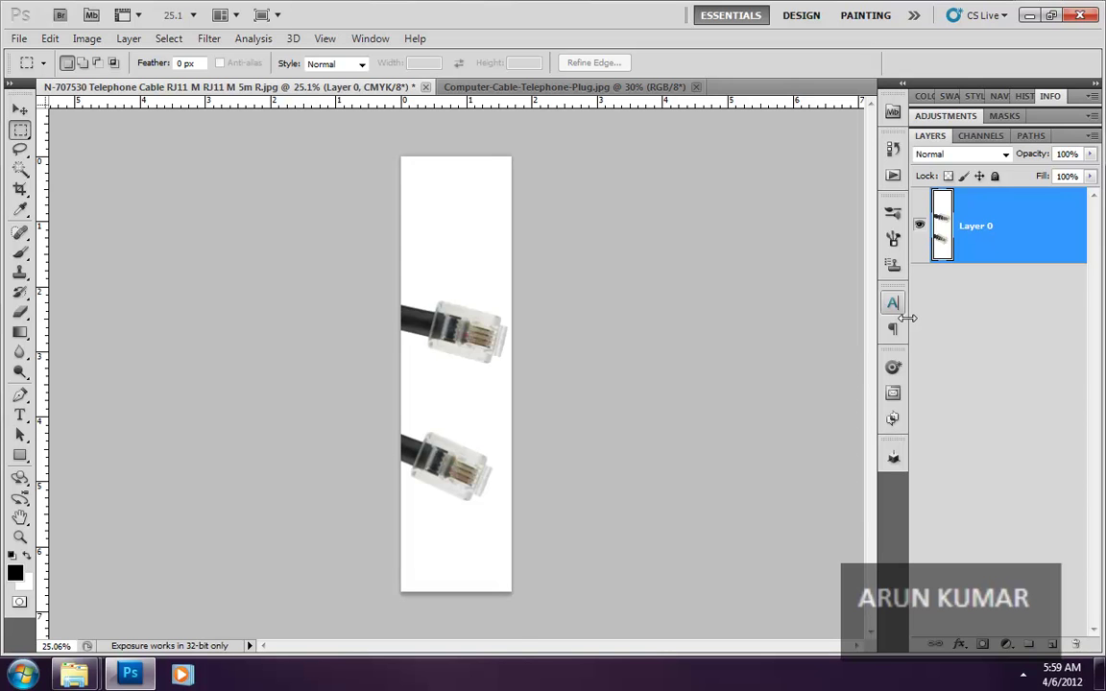
key(ctrl+0)
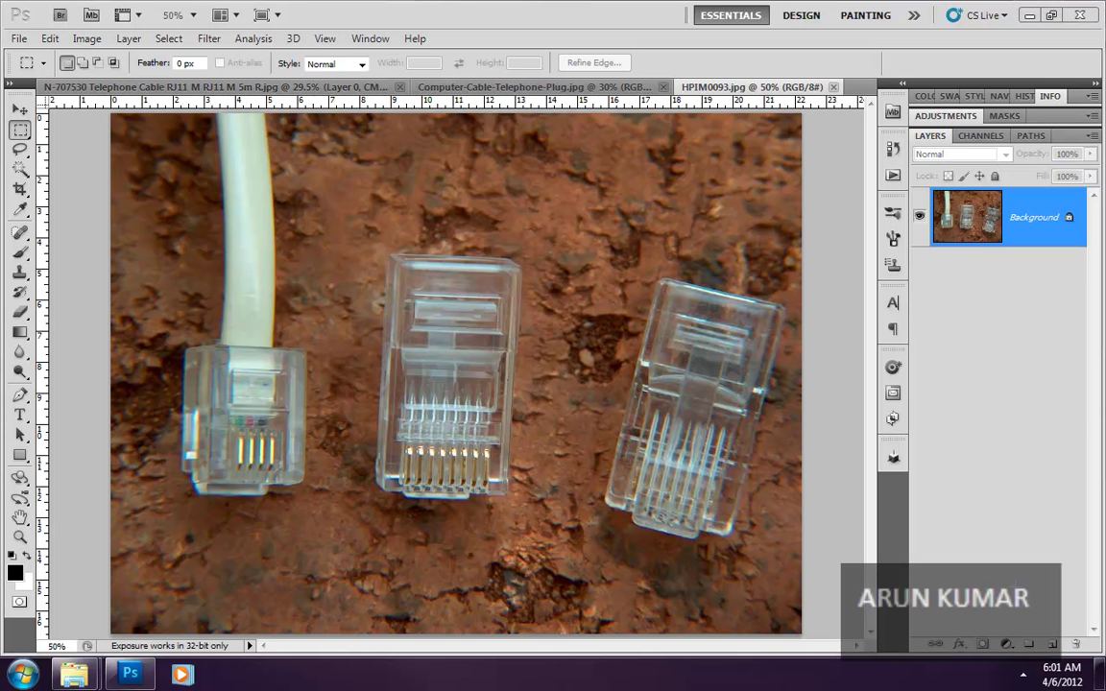
Crop HPIM0093.jpg to a tall rectangular marquee selection enclosing the white cable and its plug, fit it on screen, and deselect
right_click(21, 134)
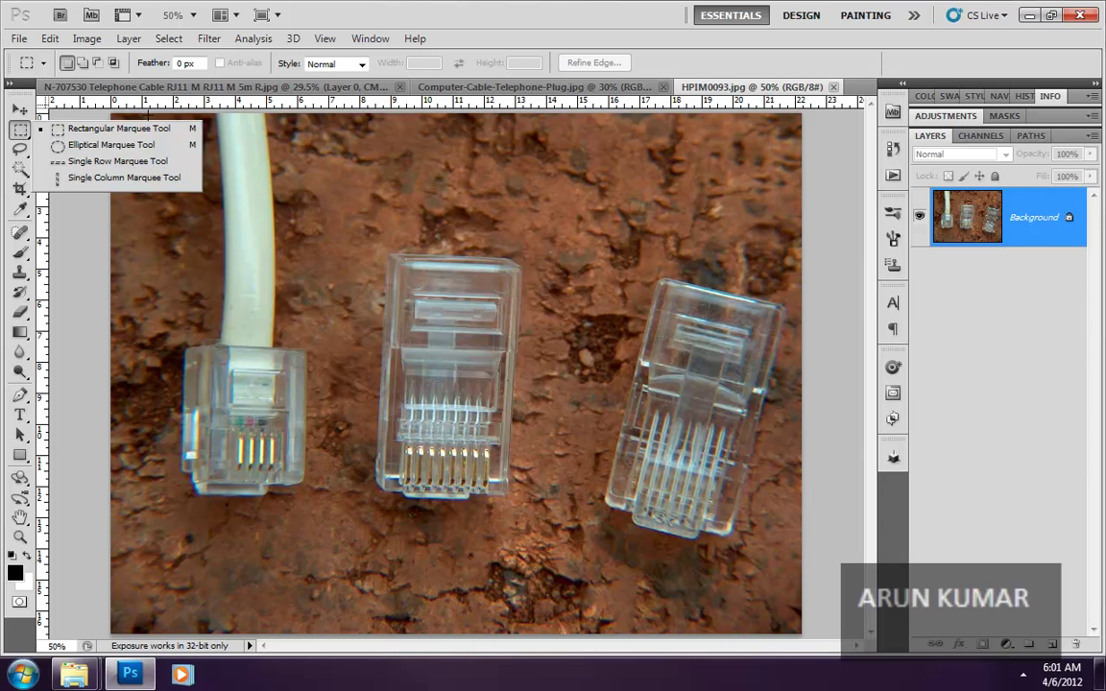
click(413, 45)
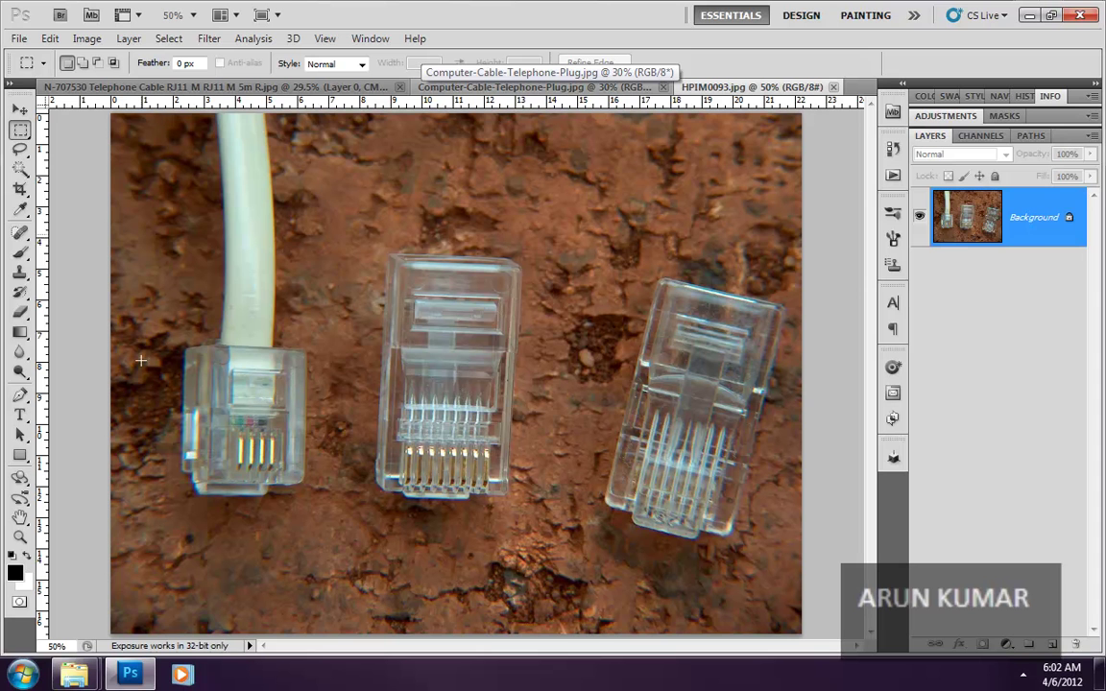
mouse_move(329, 524)
mouse_down()
mouse_move(140, 284)
mouse_move(123, 142)
mouse_move(127, 118)
mouse_move(143, 112)
mouse_up()
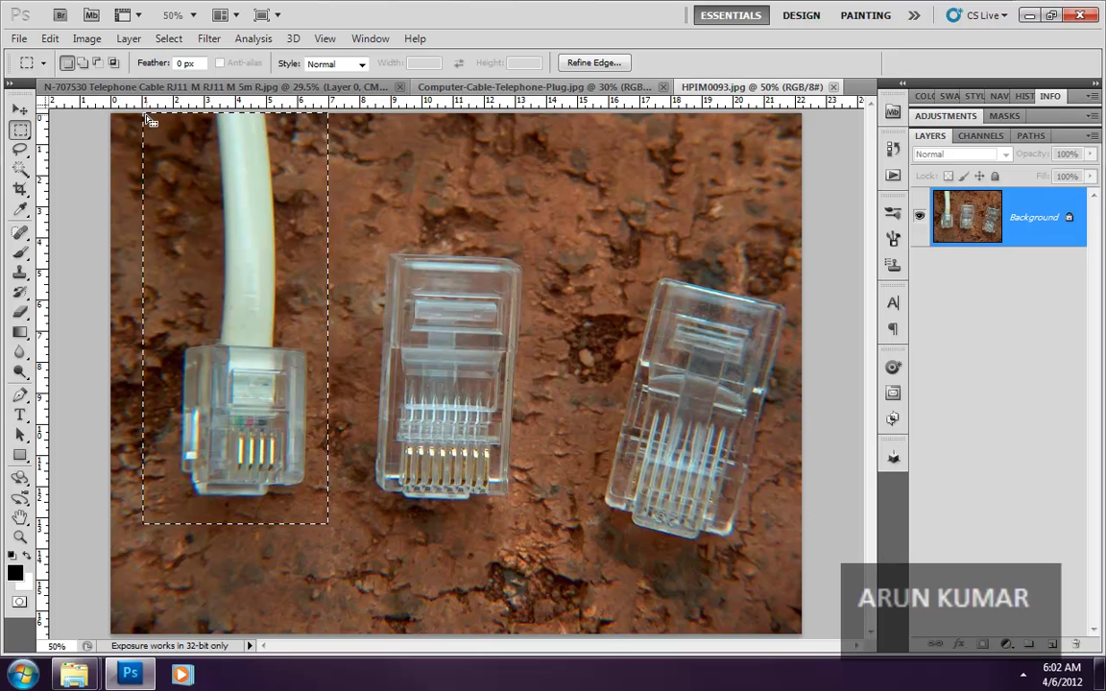
click(86, 39)
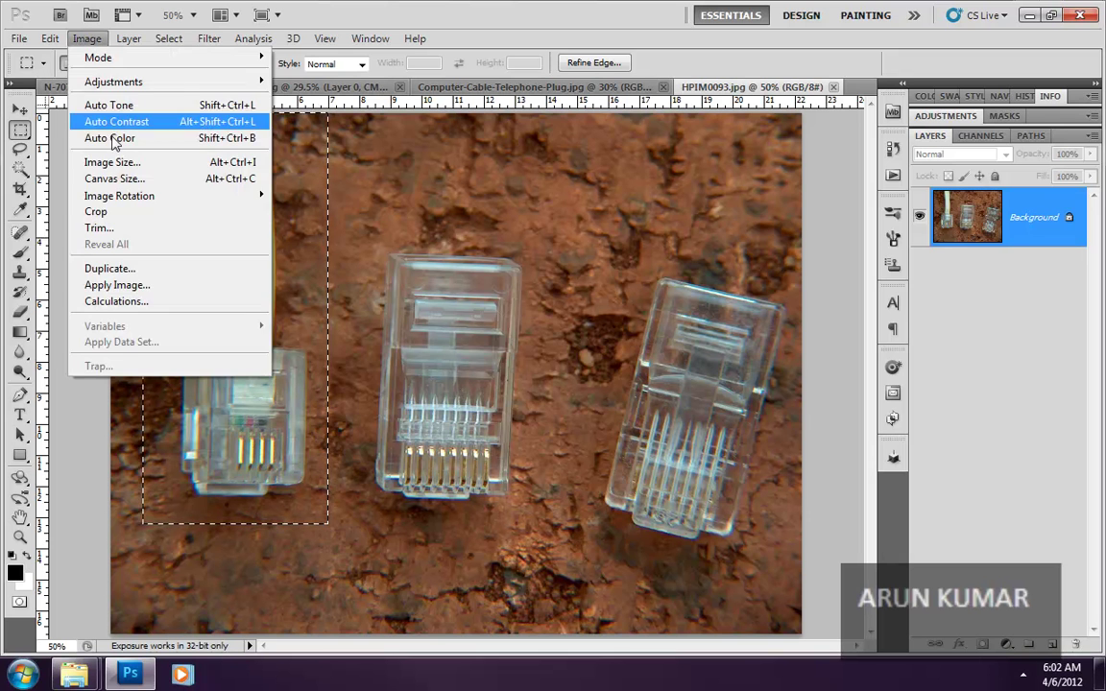
click(128, 212)
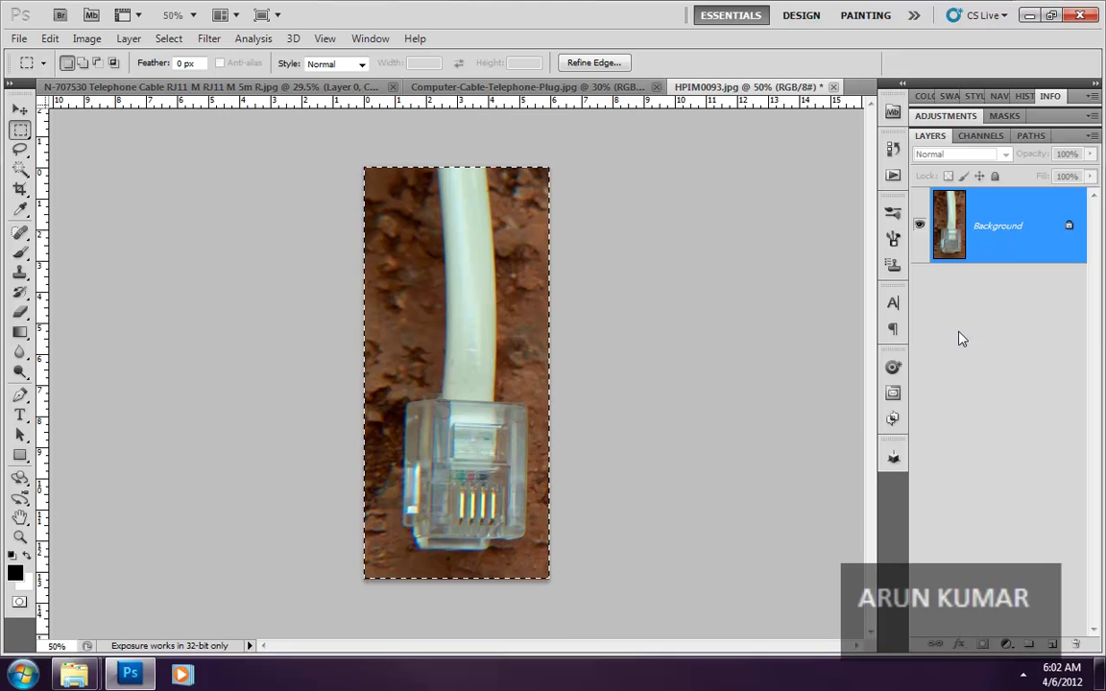
key(ctrl+0)
key(ctrl+d)
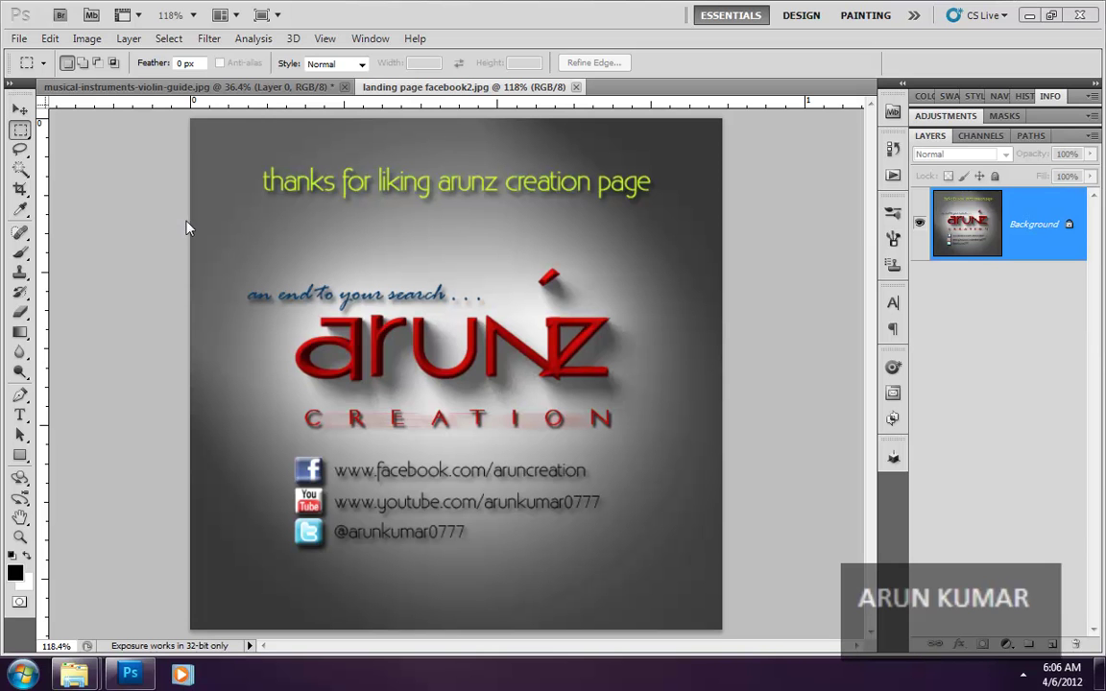
Duplicate the landing page facebook2.jpg image under the name "arunz creation" and compare the copy with the original
click(86, 38)
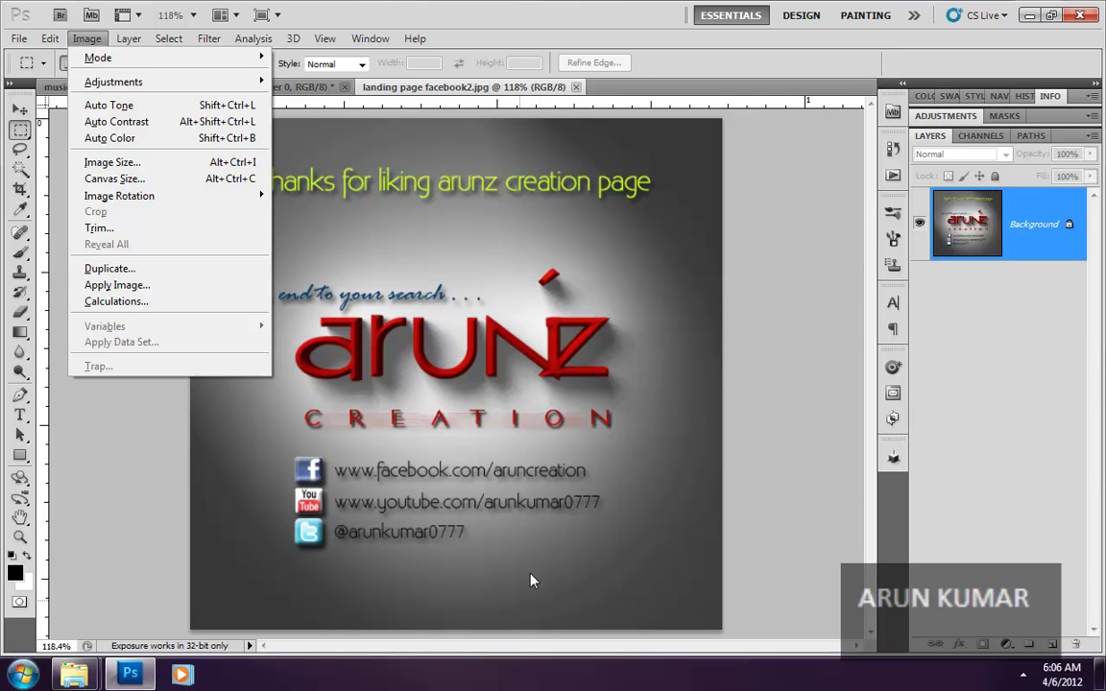
click(167, 270)
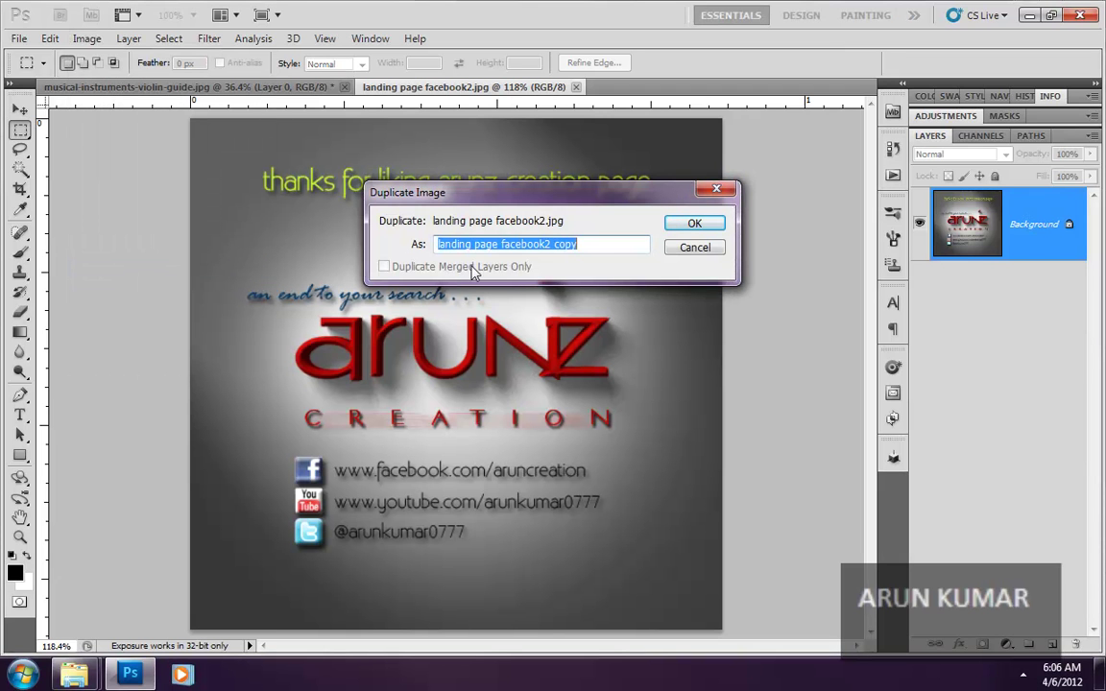
click(604, 244)
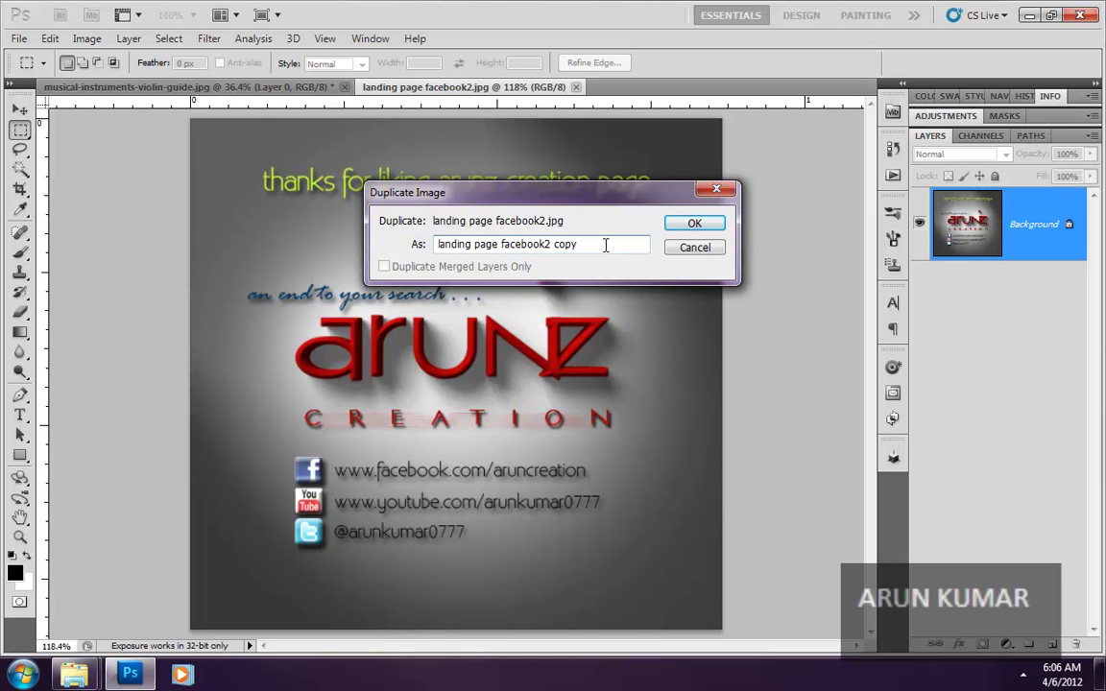
drag(604, 245, 307, 230)
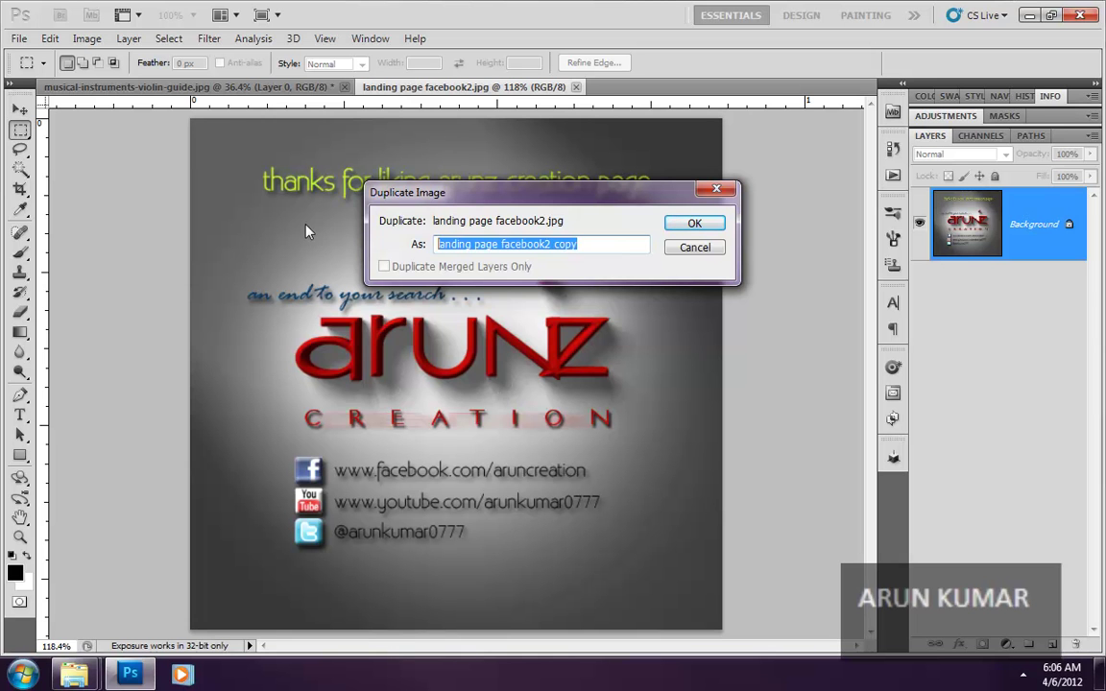
text(arun)
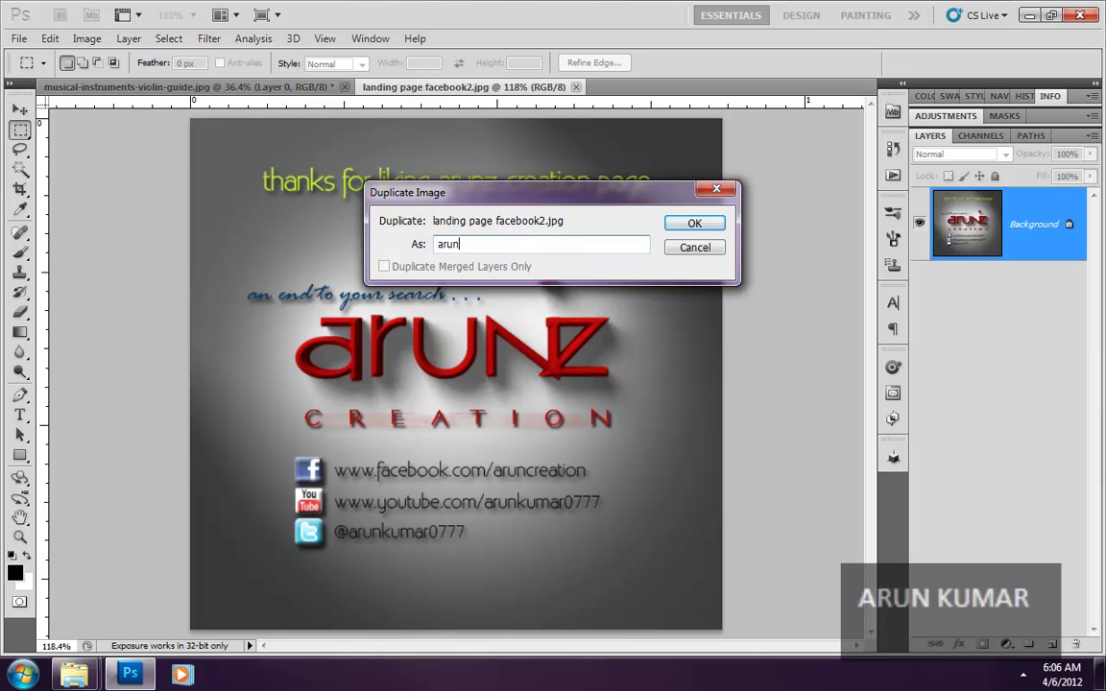
text(z creation)
click(708, 223)
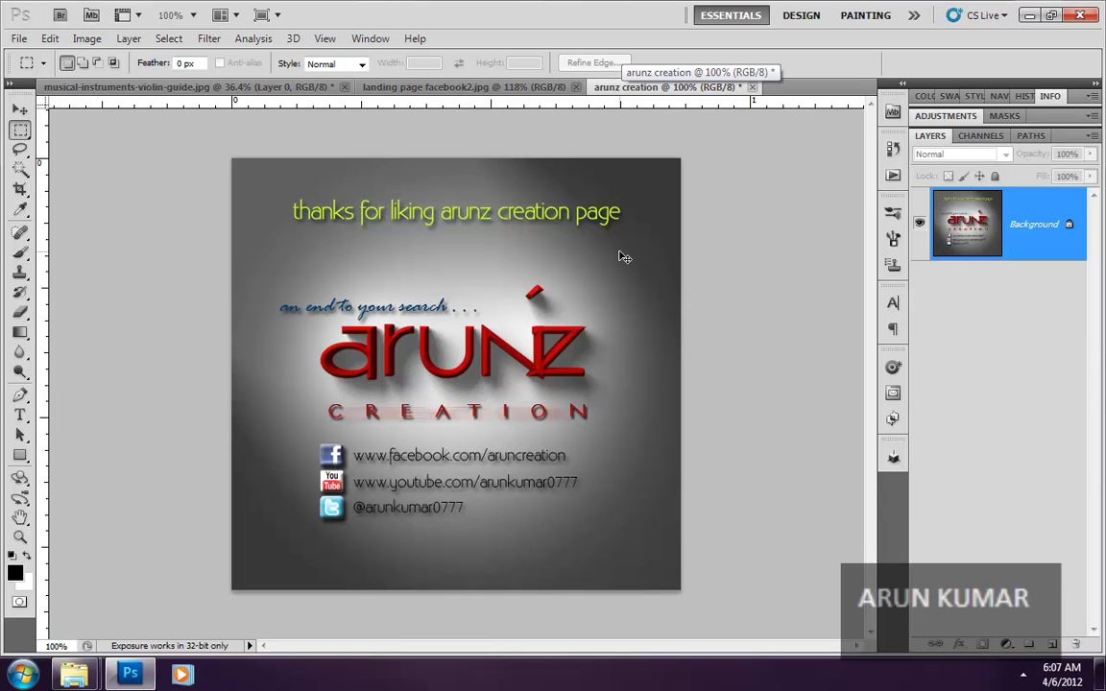
key(ctrl+0)
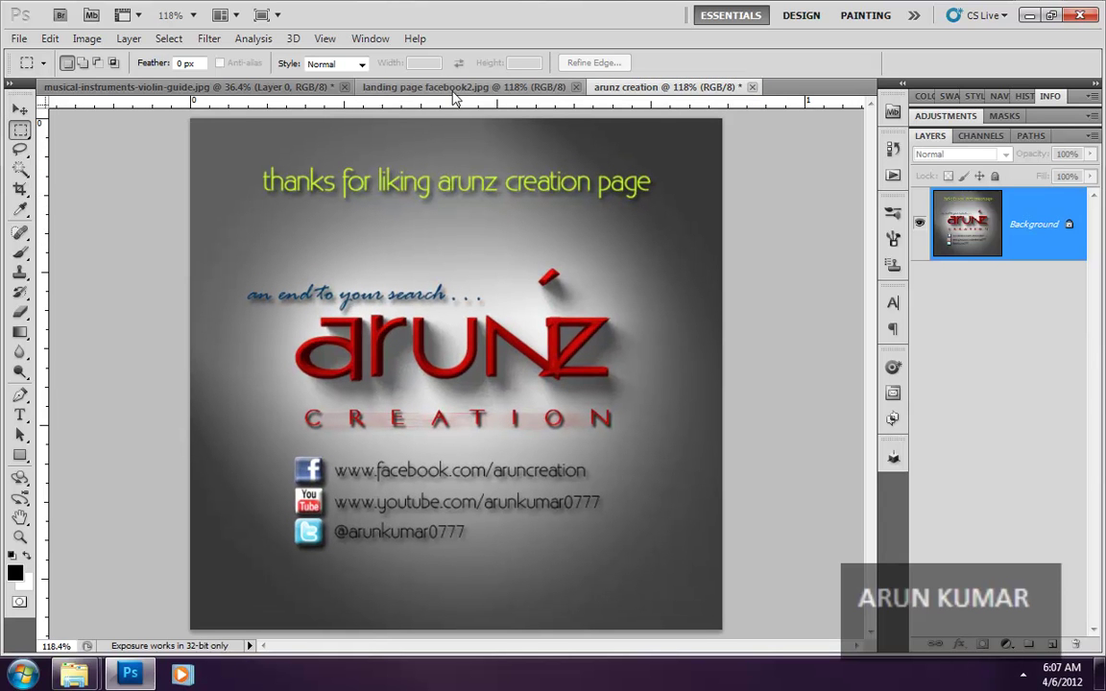
click(408, 89)
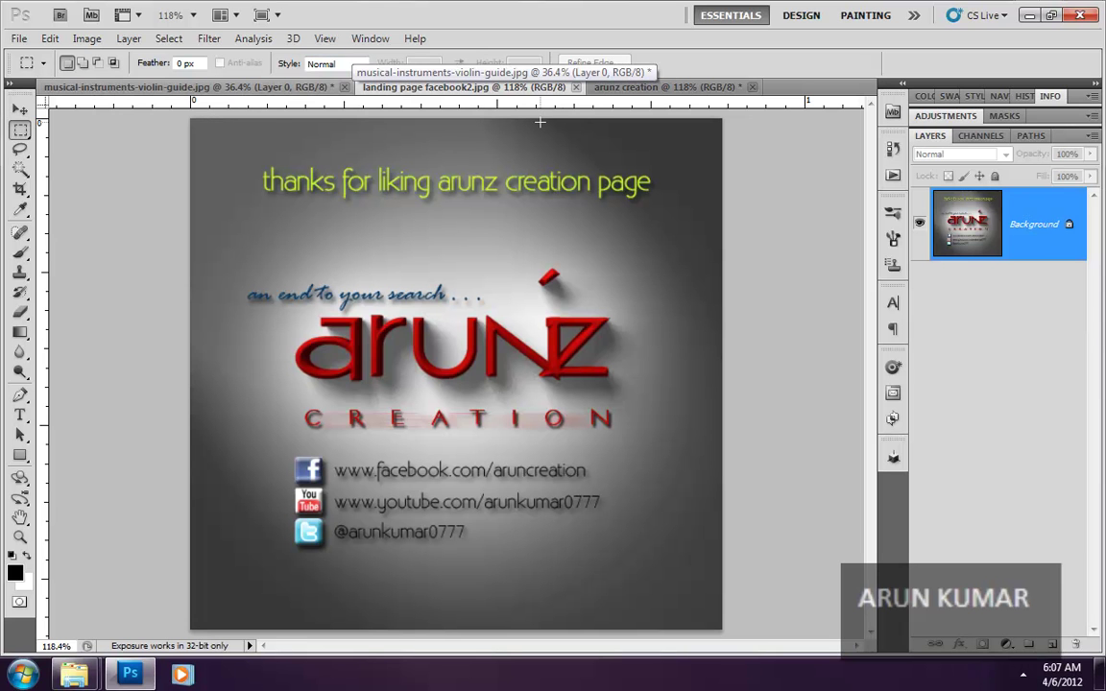
click(614, 87)
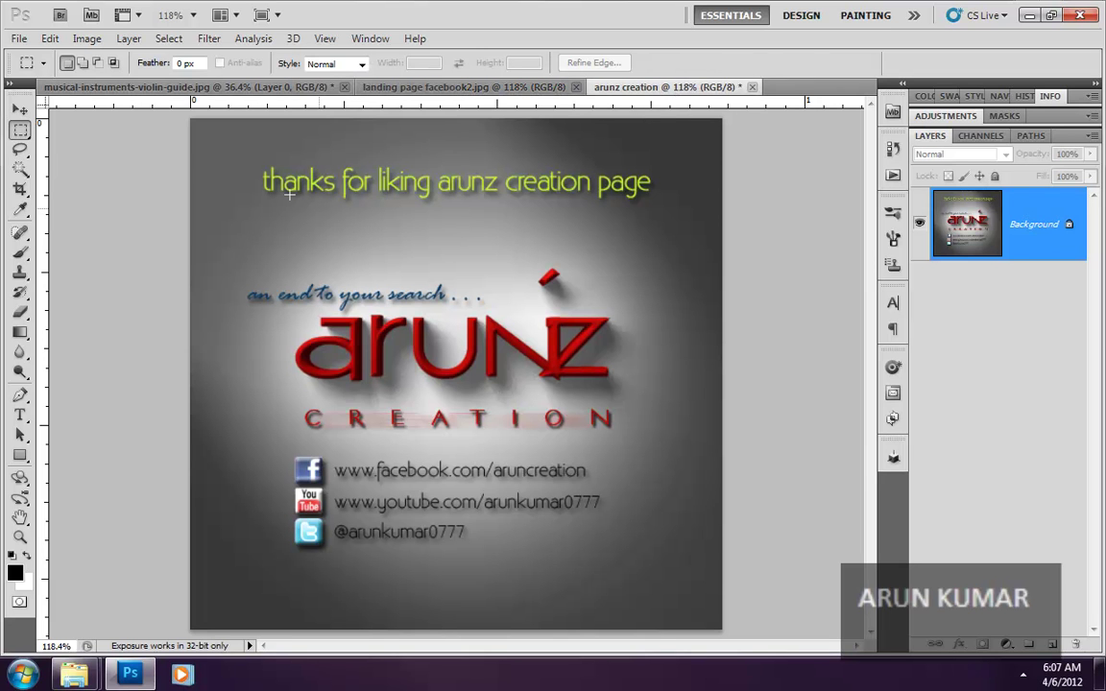